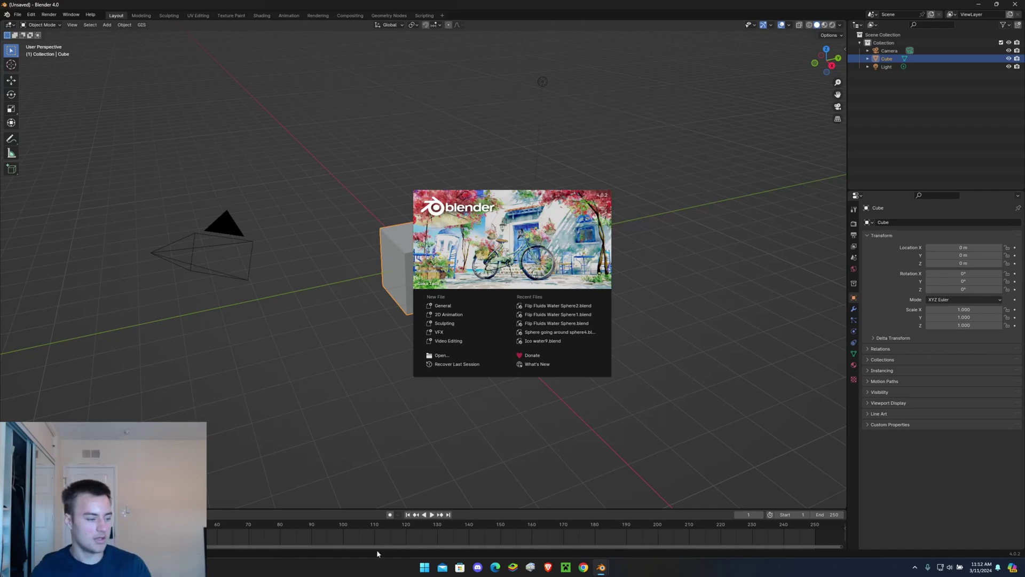
Step: Delete all objects of the default scene and add a new mesh cube at the origin
left_click(241, 426)
key("a")
key("Delete")
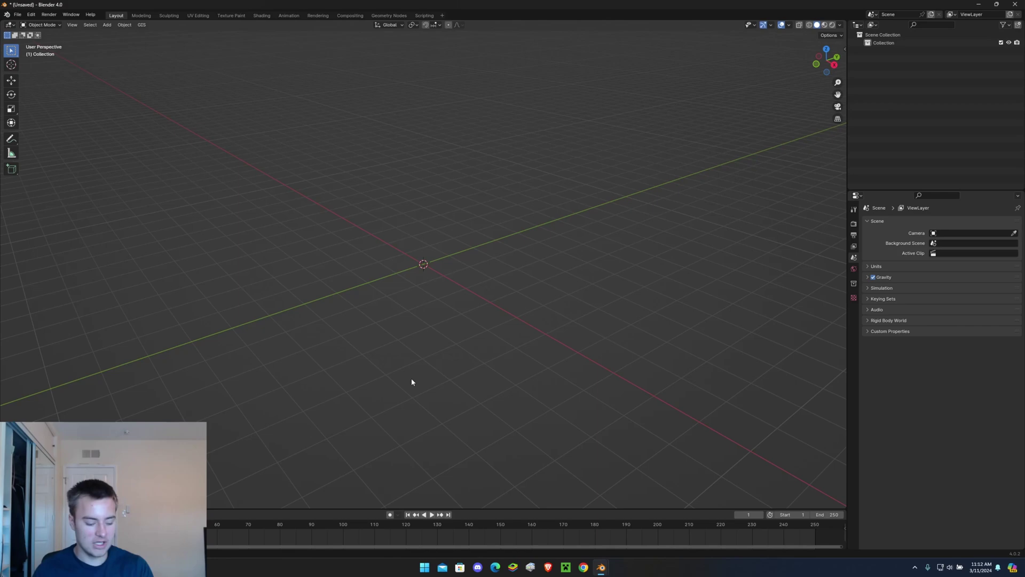
key("shift+a")
mouse_move(413, 390)
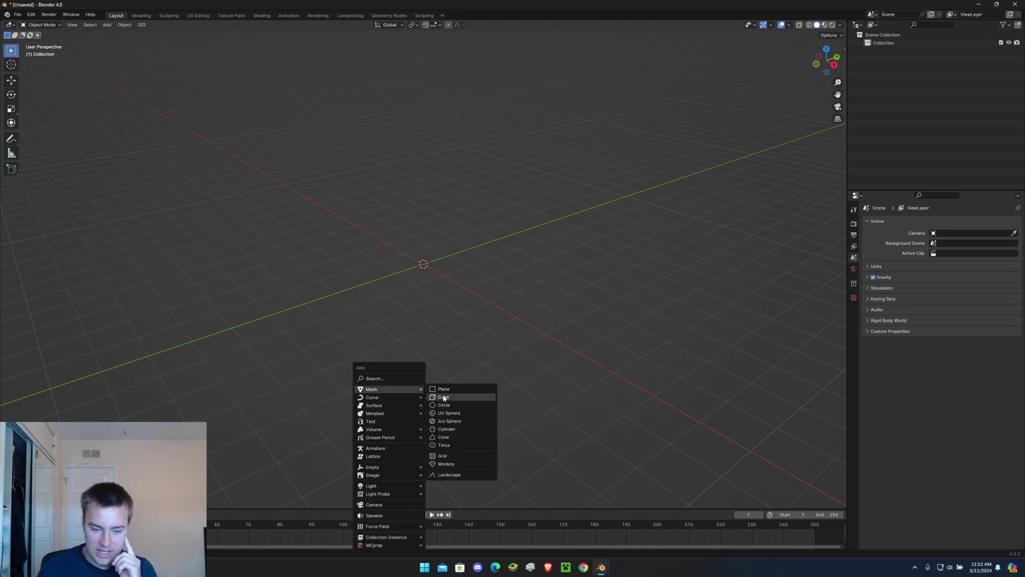
left_click(446, 398)
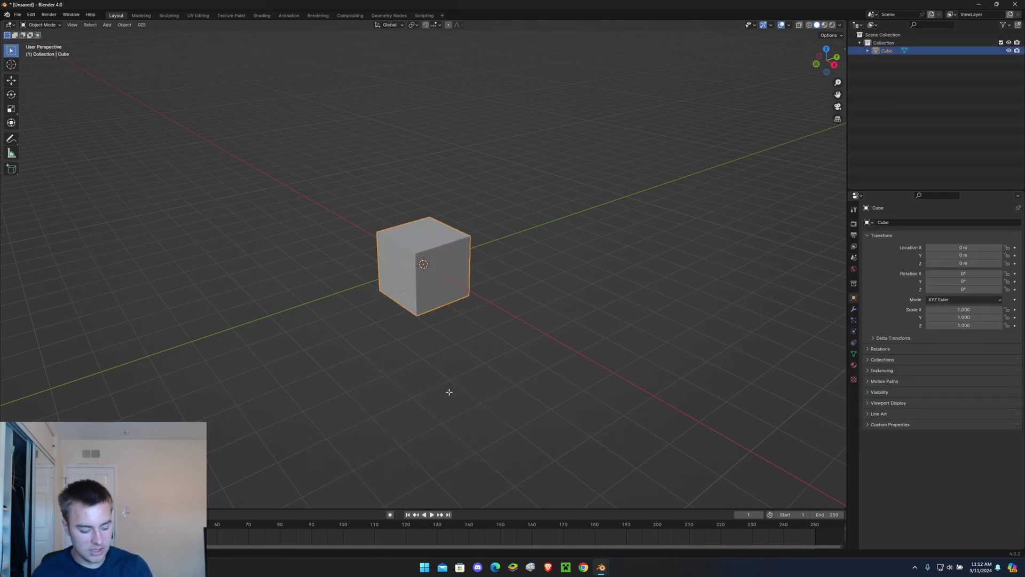
Step: Raise the cube's geometry along Z in Edit Mode so its base sits at the object origin
key("Tab")
key("g")
key("z")
key("Return")
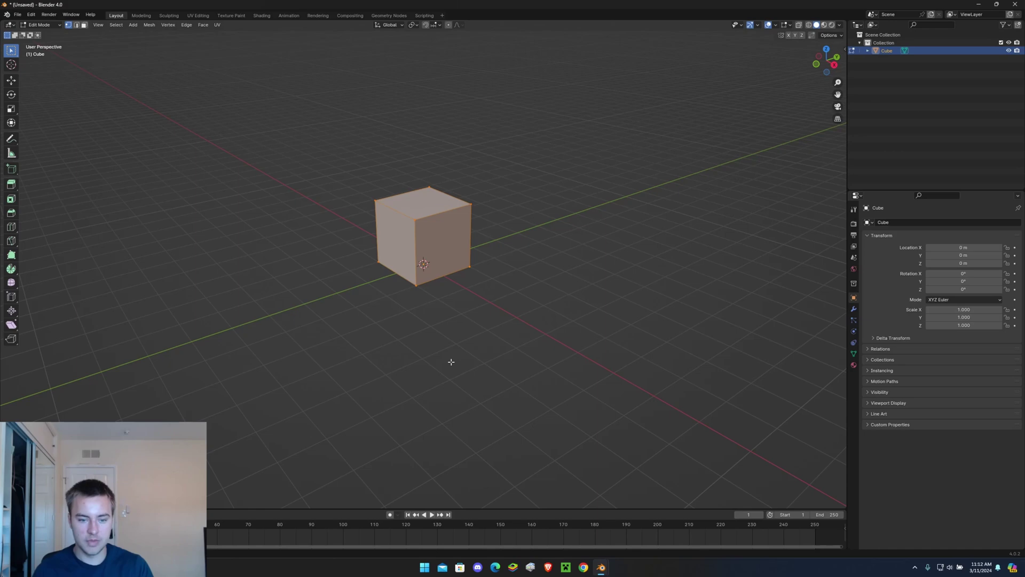
key("Tab")
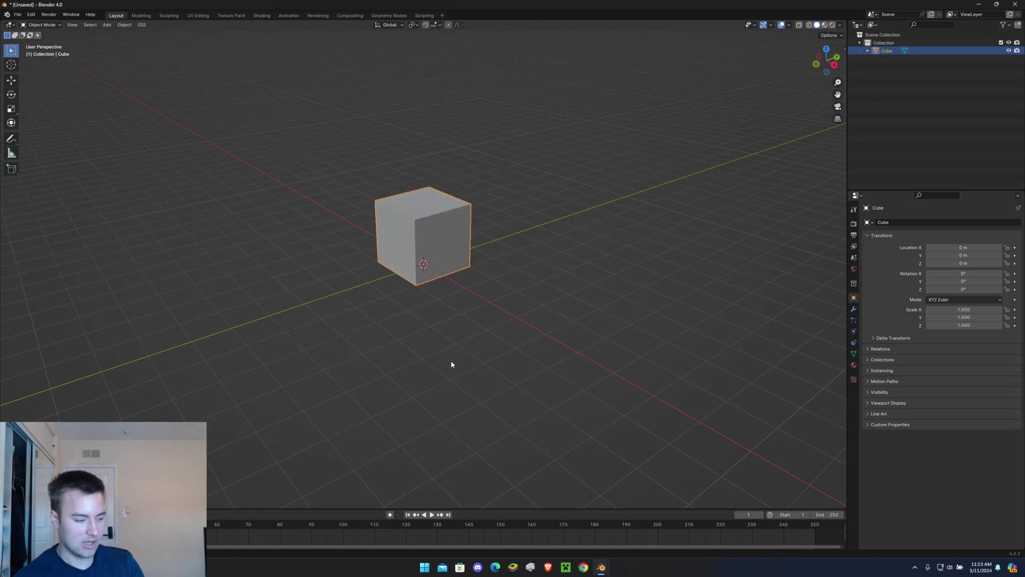
Step: Scale the cube by 7.5 and show the viewport in wireframe shading
type("s7.5")
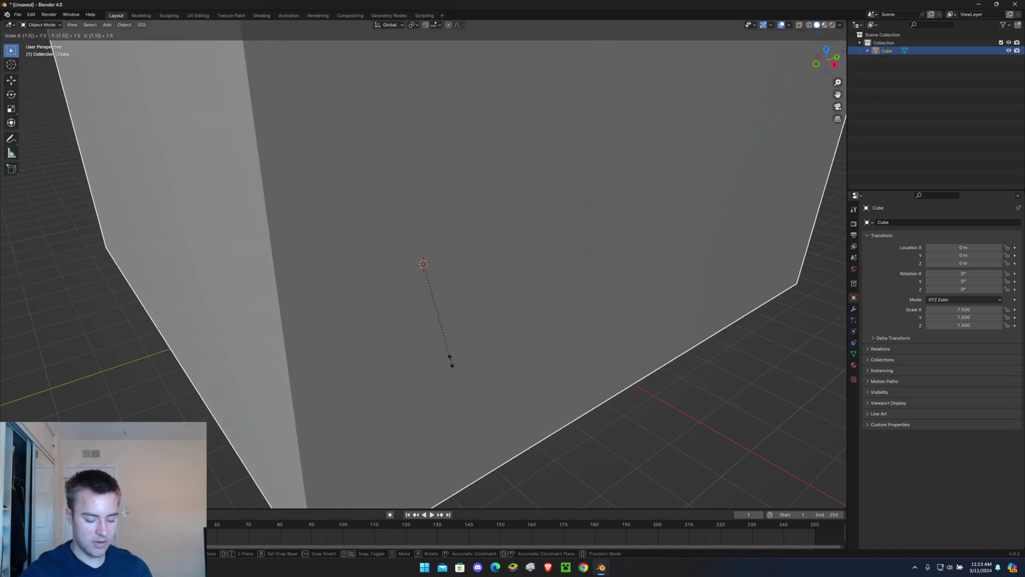
key("Return")
scroll(429, 308, "down", 5)
mouse_move(462, 284)
middle_mouse_down()
mouse_move(509, 282)
mouse_move(488, 356)
mouse_move(504, 365)
middle_mouse_up()
key("z")
left_click(420, 361)
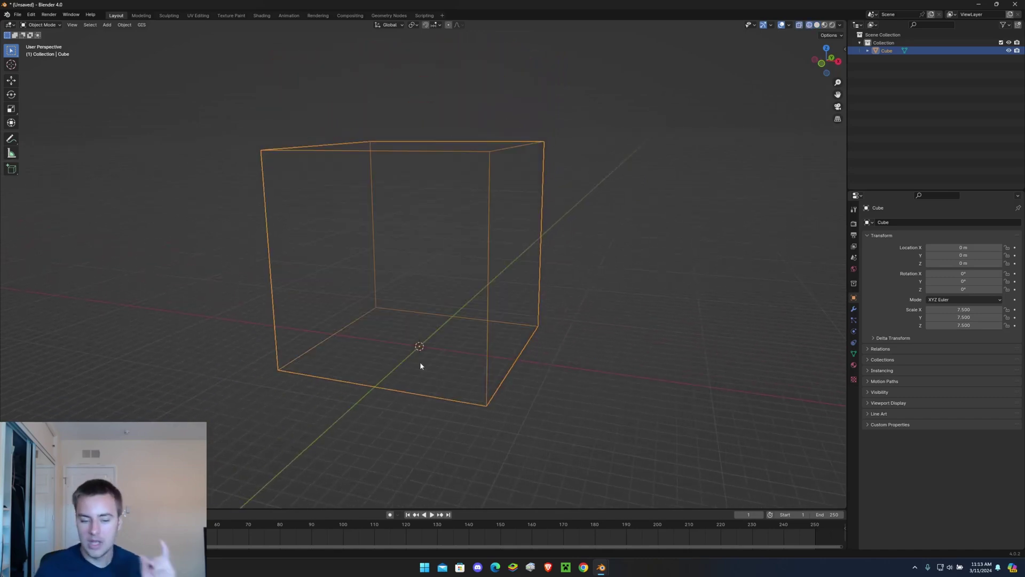
key("z")
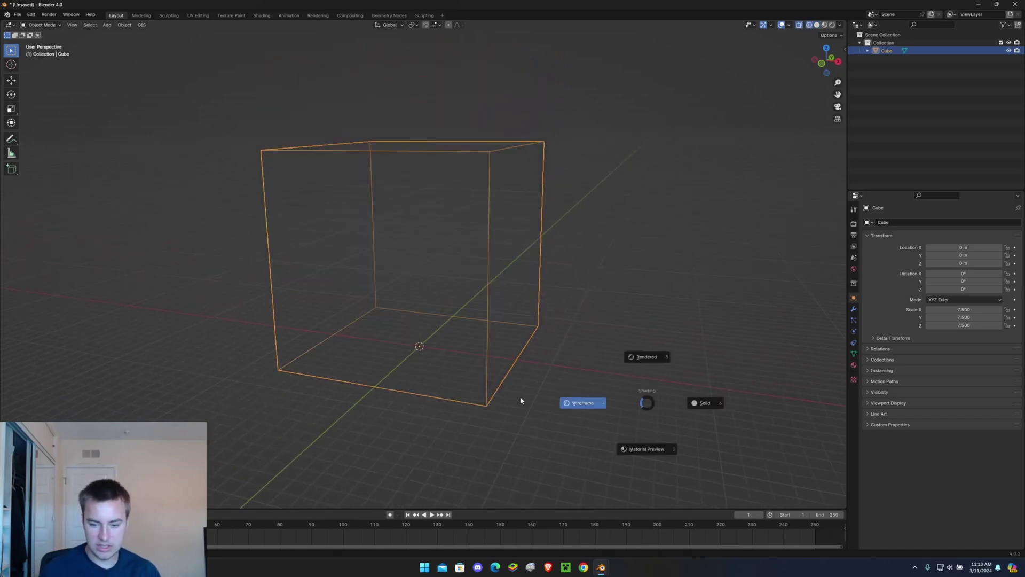
left_click(513, 401)
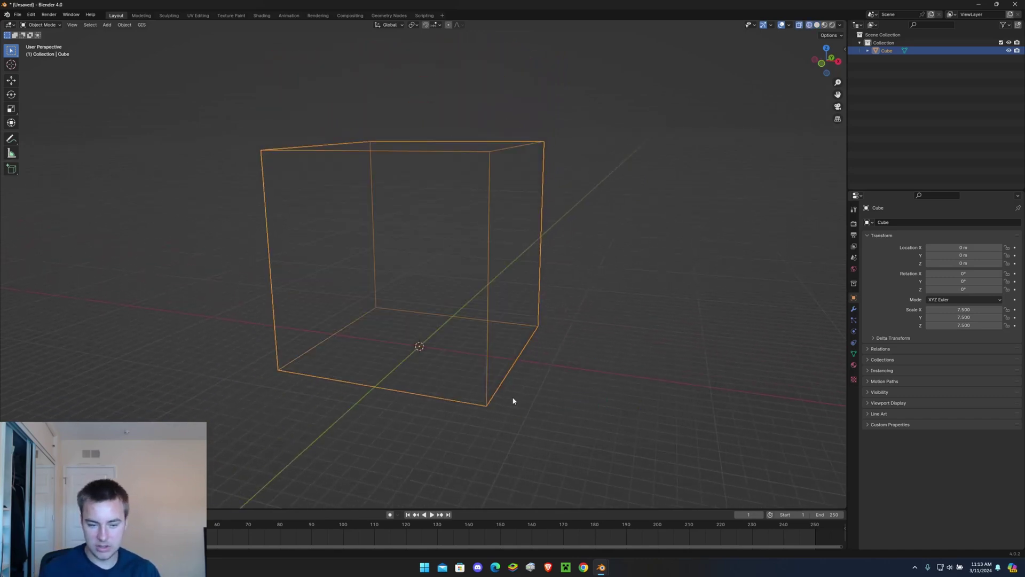
Step: Enable FLIP Fluid physics on the cube and set its type to Domain
left_click(854, 332)
left_click(979, 259)
left_click(970, 284)
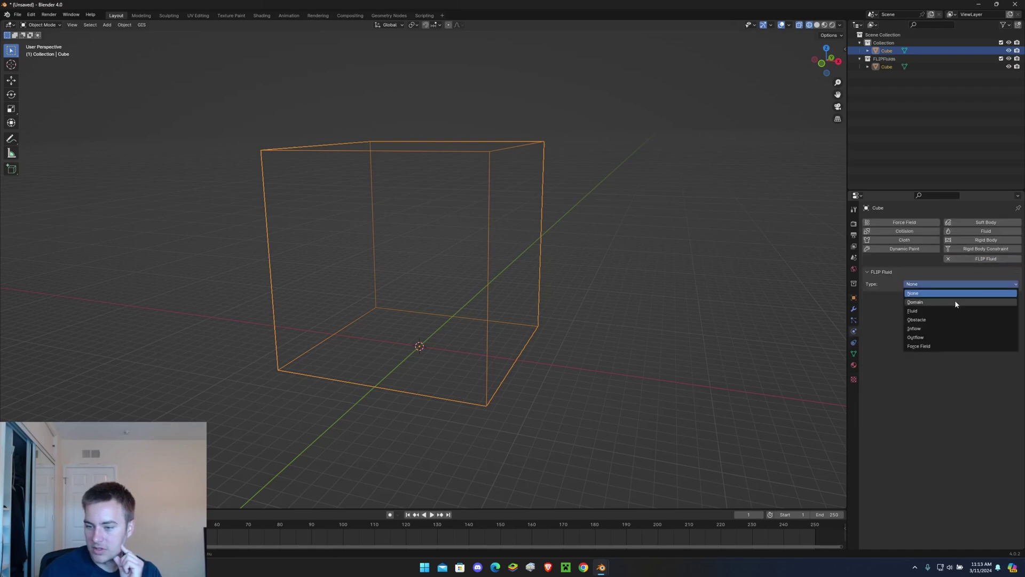
left_click(955, 302)
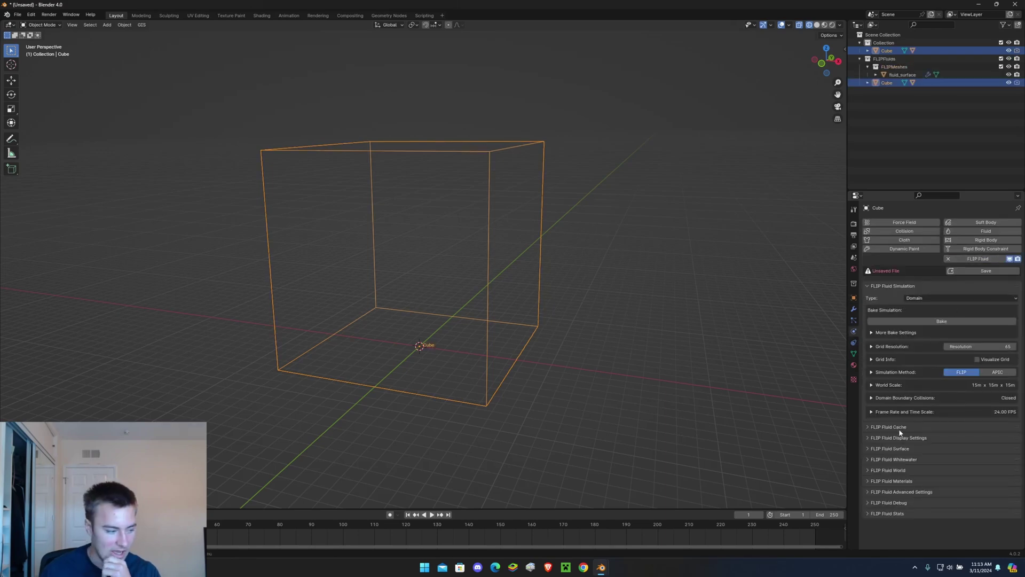
Step: Enable the whitewater simulation for the fluid domain
left_click(907, 460)
left_click(889, 473)
left_click(891, 460)
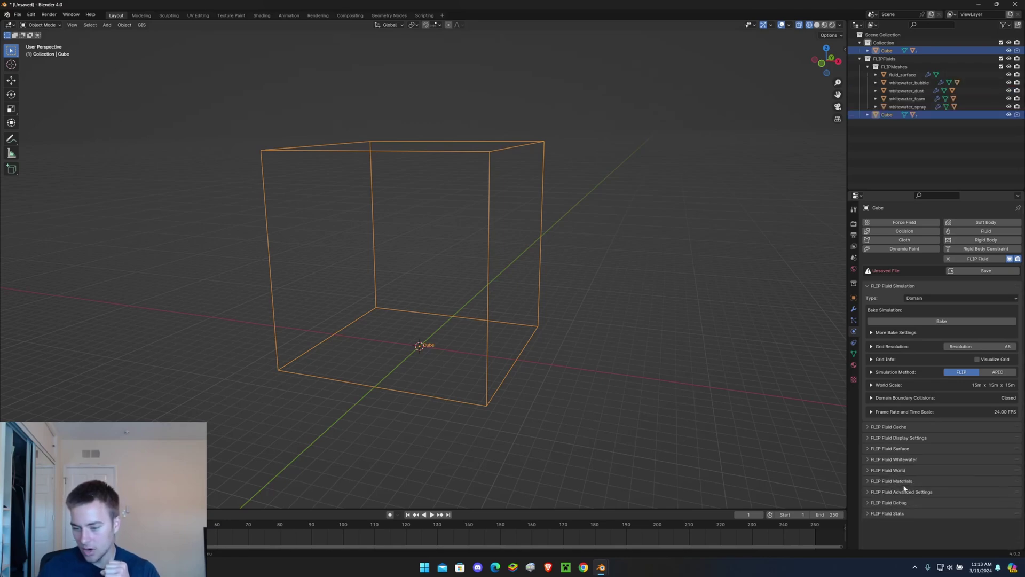
Step: Assign the domain materials: FF Water (ocean volumetric) for surface, FF Foam for foam, FF Bubble for bubble and FF Spray for spray
left_click(893, 481)
left_click(934, 493)
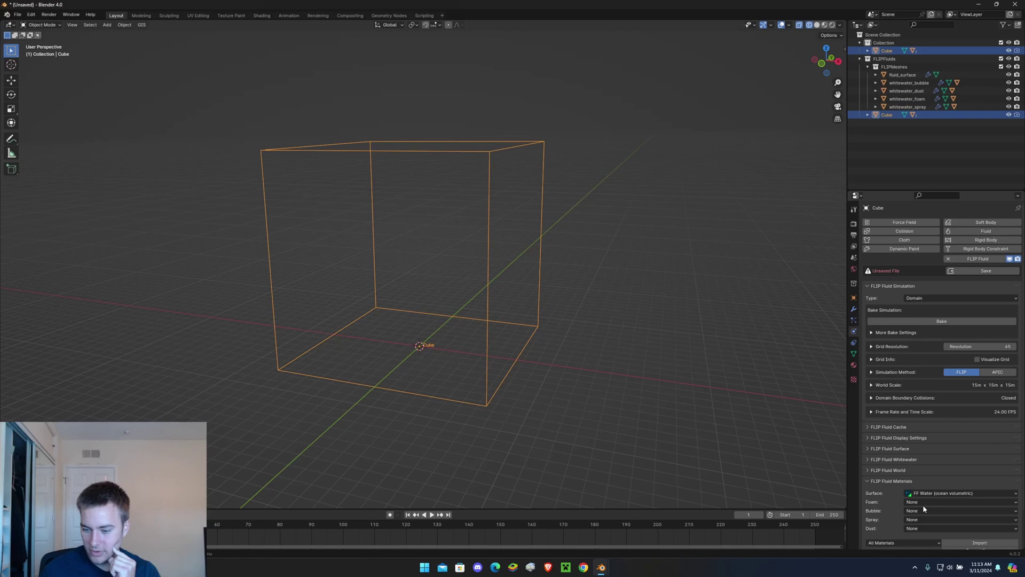
left_click(925, 509)
left_click(928, 502)
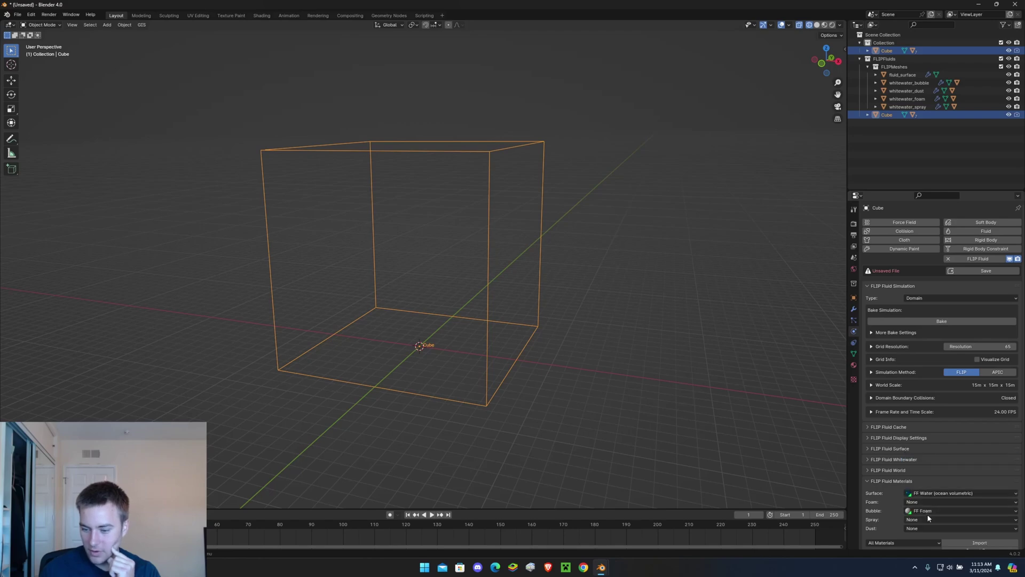
left_click(927, 518)
left_click(929, 492)
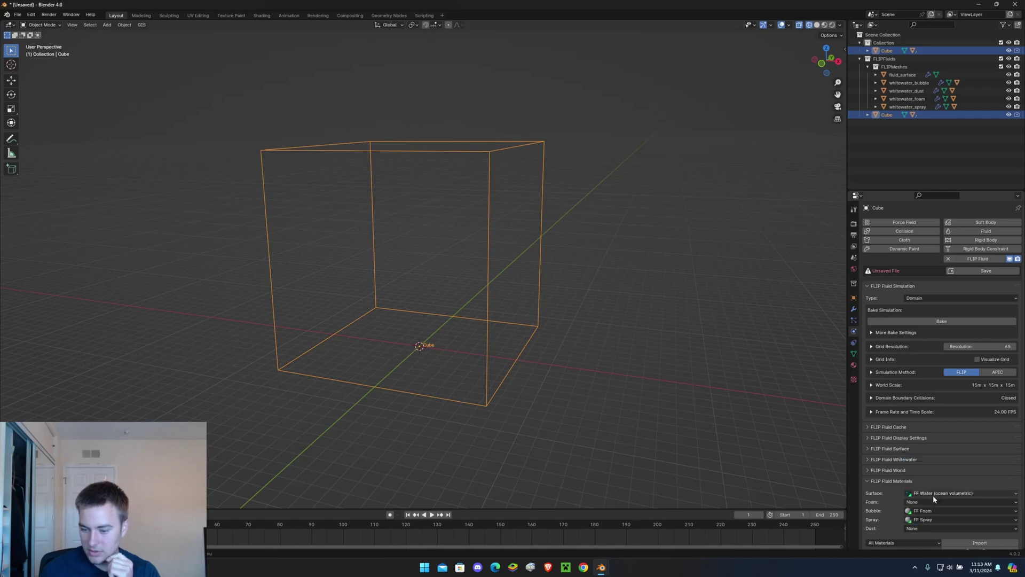
left_click(935, 510)
left_click(935, 501)
left_click(934, 501)
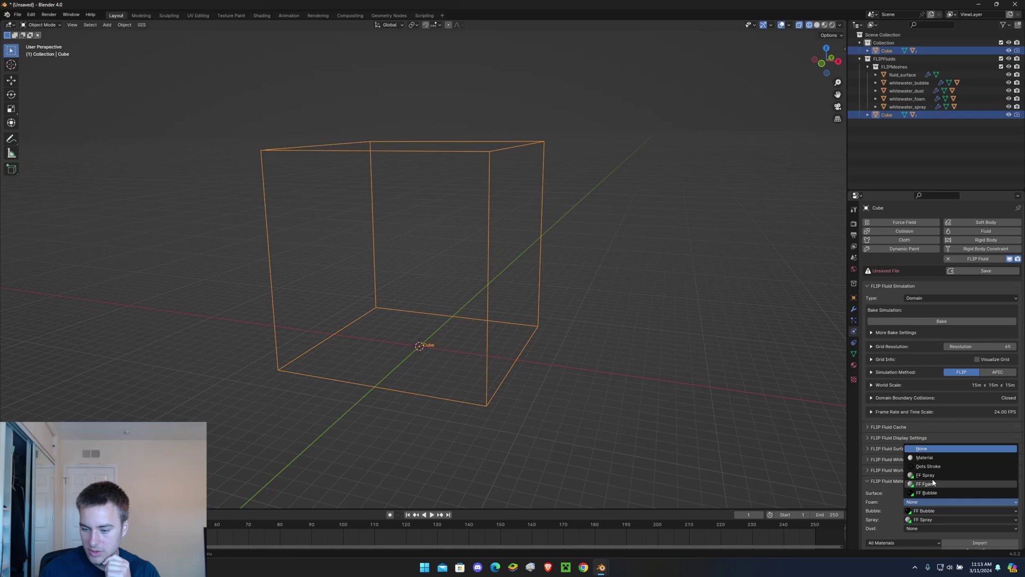
left_click(934, 483)
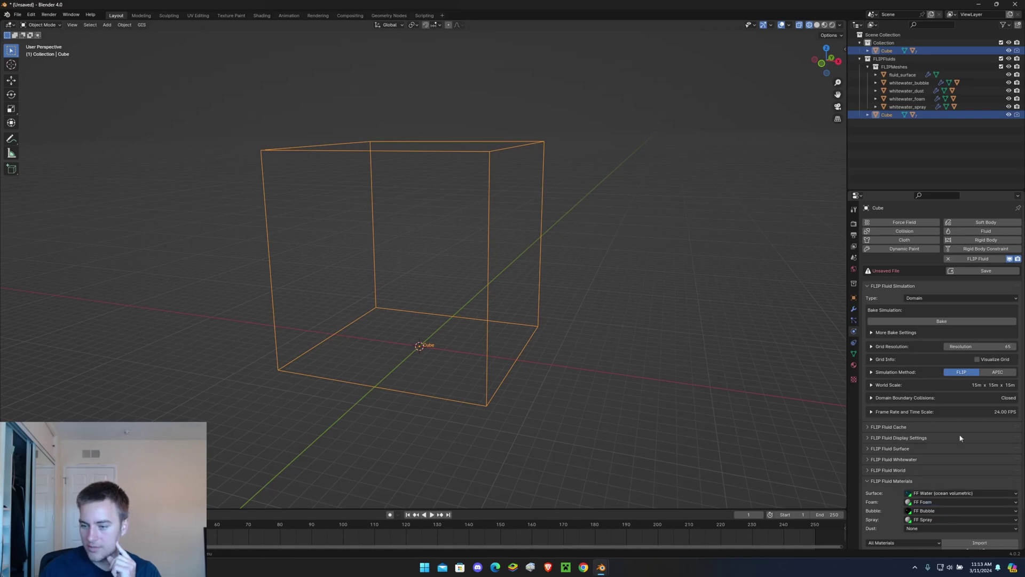
Step: Set the fluid domain's grid resolution to 350
left_click(988, 346)
type("35")
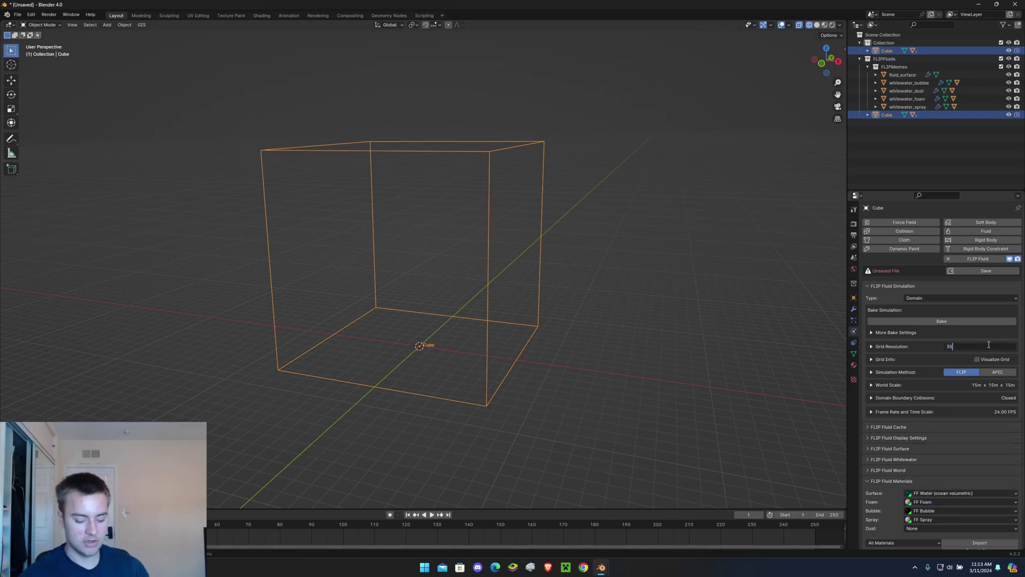
type("0")
key("Return")
Step: Deselect the domain and add a mesh ico sphere at the origin
middle_click_drag(595, 386, 589, 382)
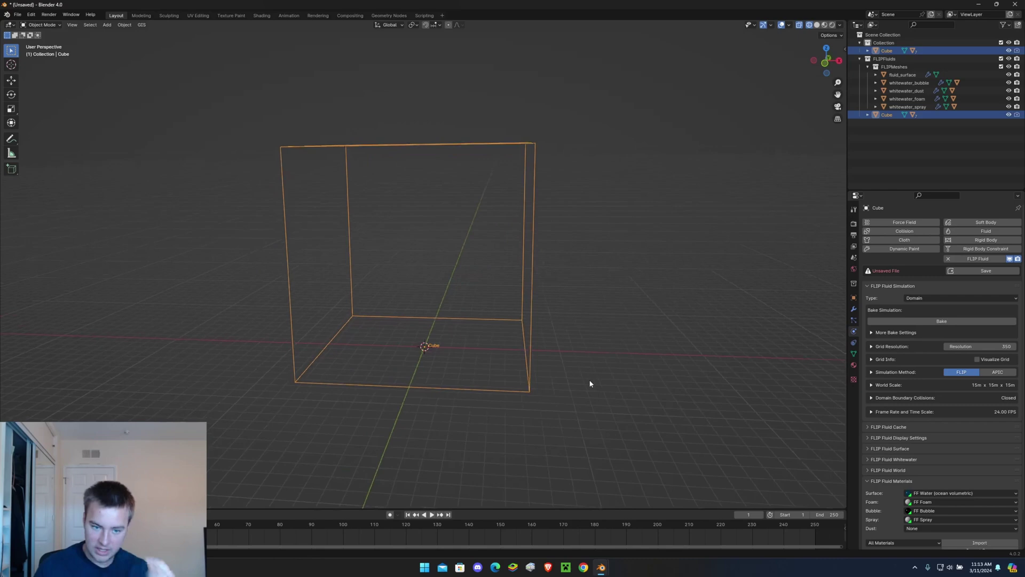
left_click(611, 377)
key("shift+a")
mouse_move(486, 338)
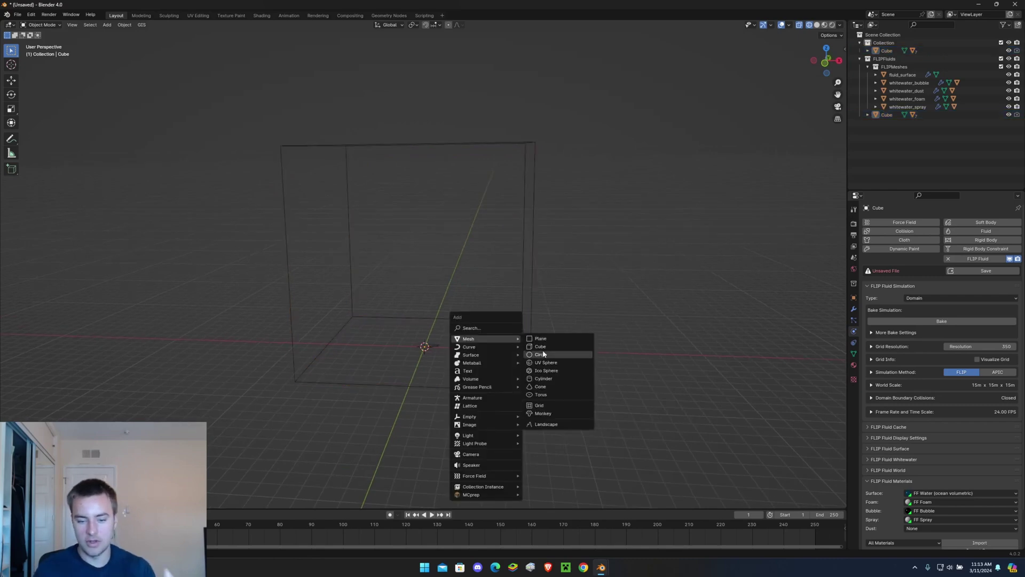
left_click(545, 370)
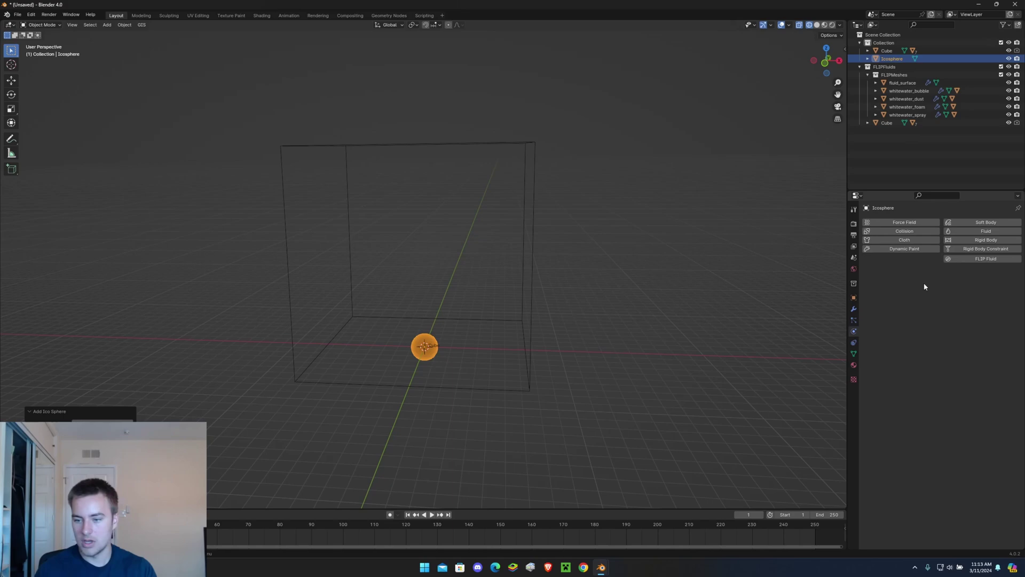
Step: Set the ico sphere's Z location to 7.5 m and scale it by 1.5
left_click(854, 298)
left_click(967, 263)
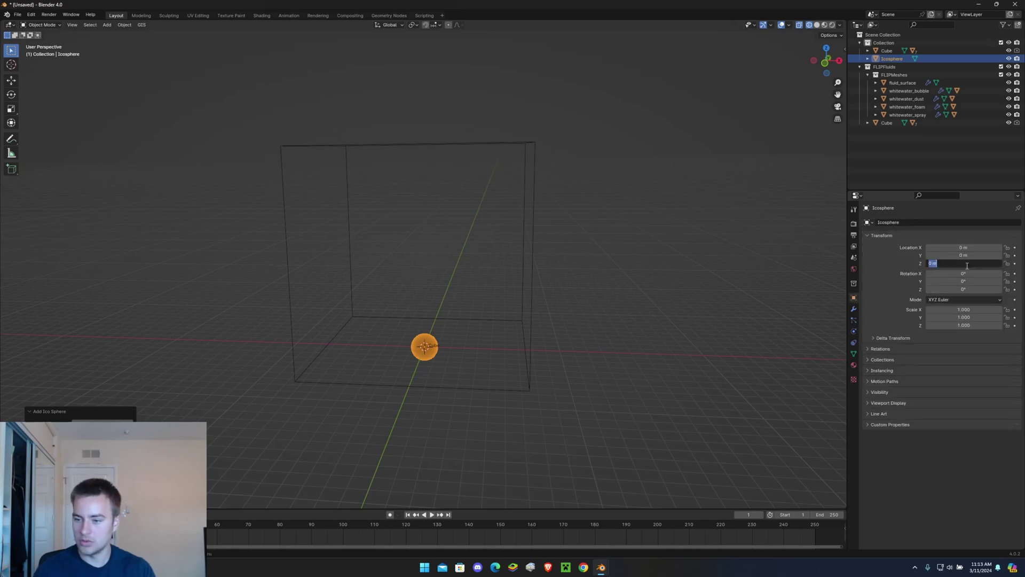
key("BackSpace")
type("7.5")
key("Return")
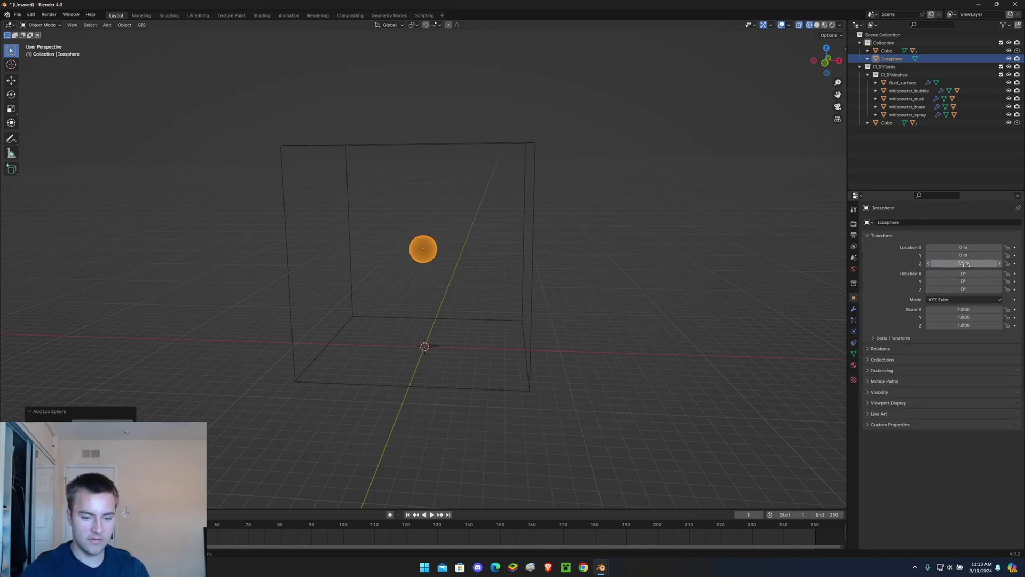
key("s")
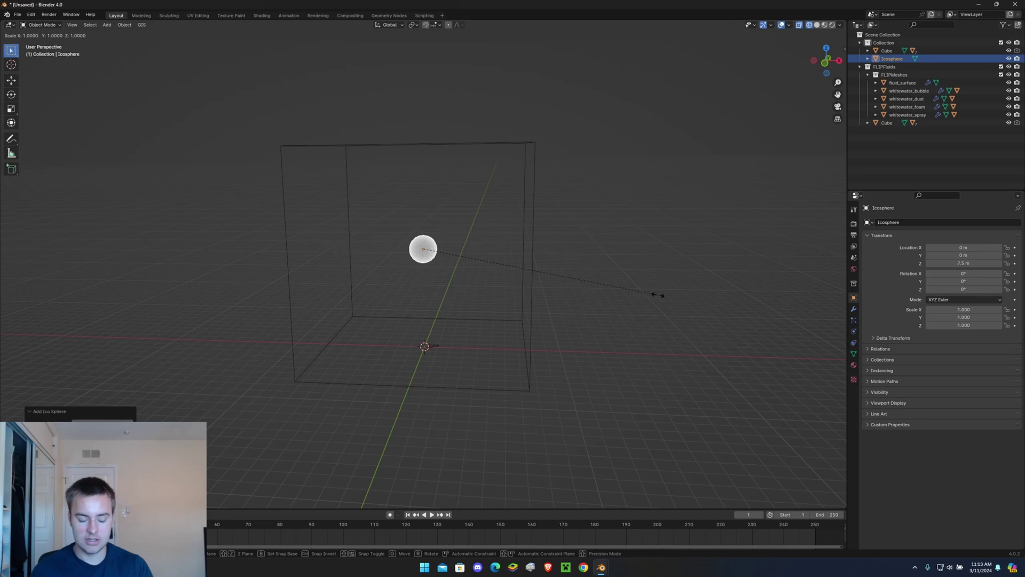
type("1.5")
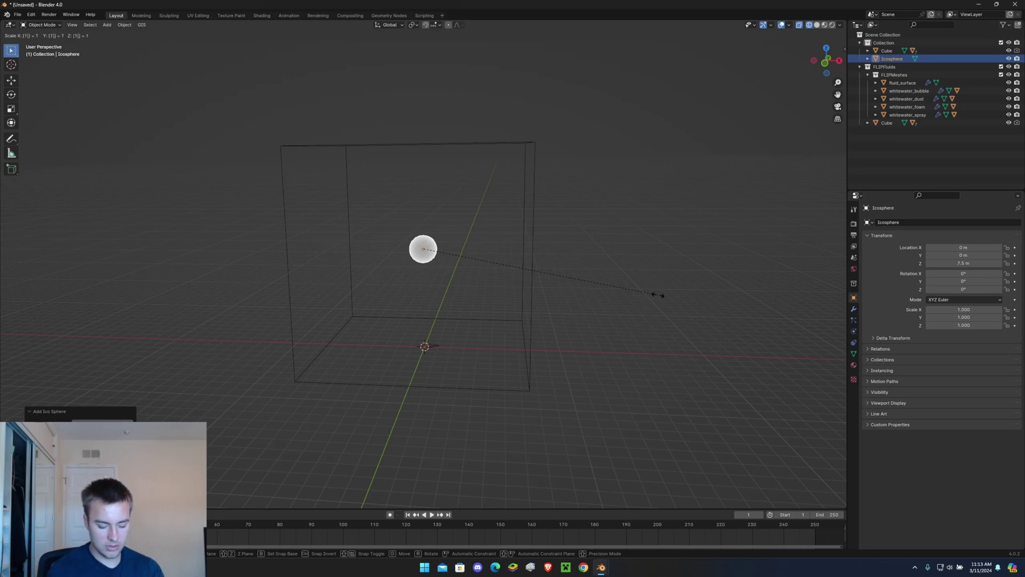
key("Return")
Step: Add a plain axes empty and set its Z location to 7.5 m, at the centre of the ico sphere
left_click(652, 374)
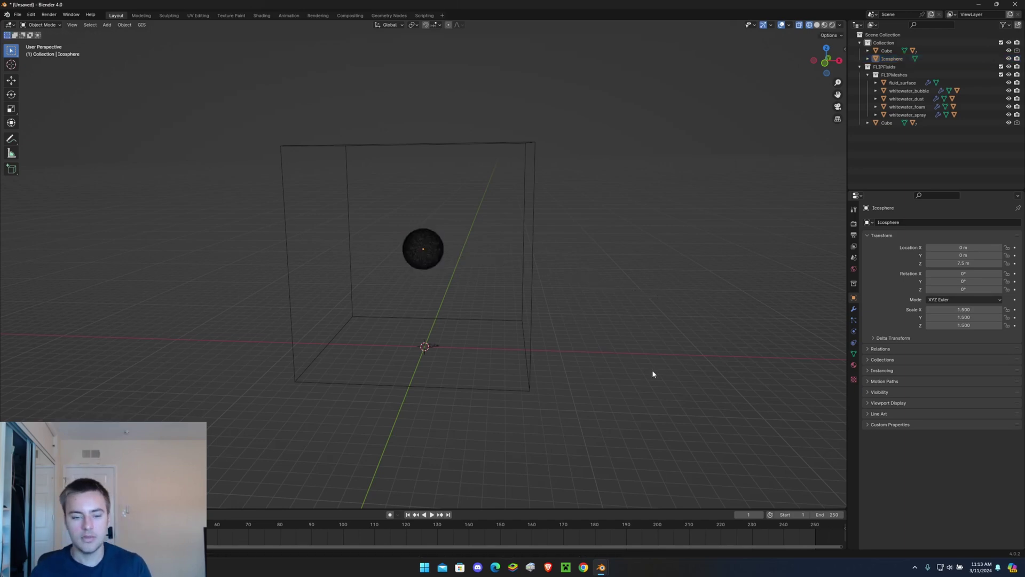
key("shift+a")
mouse_move(471, 332)
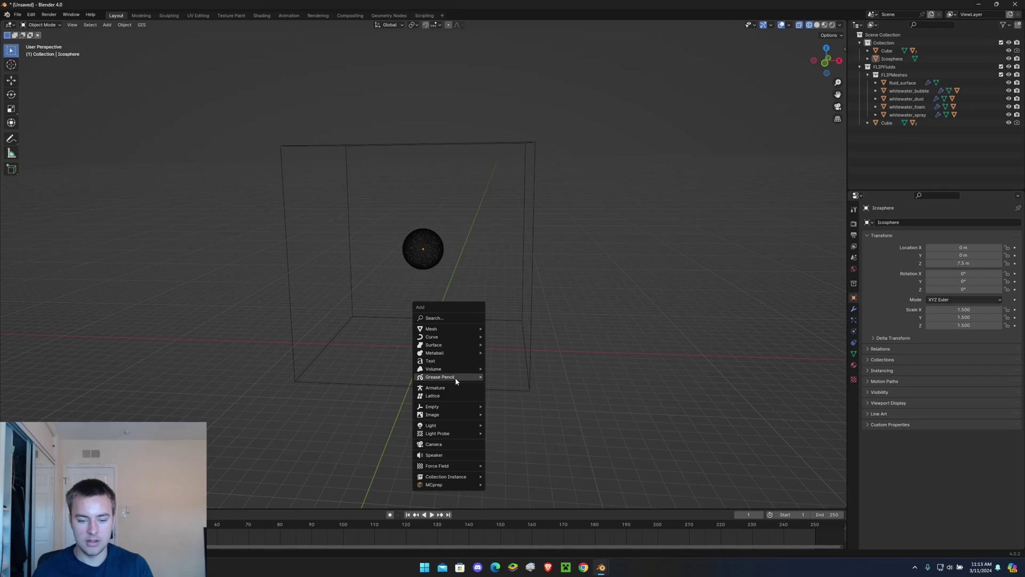
mouse_move(454, 406)
left_click(511, 407)
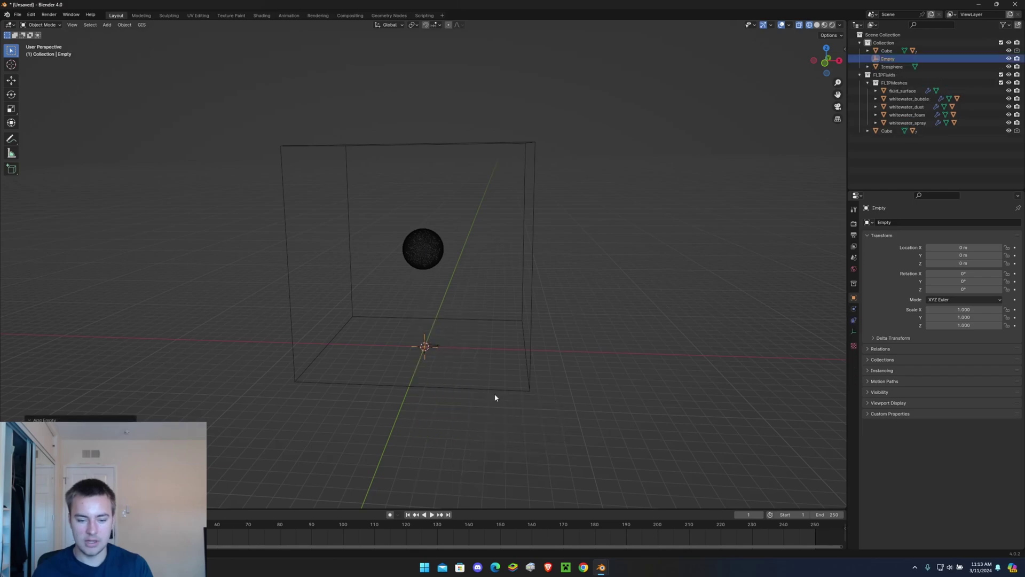
key("g")
key("z")
left_click(495, 291)
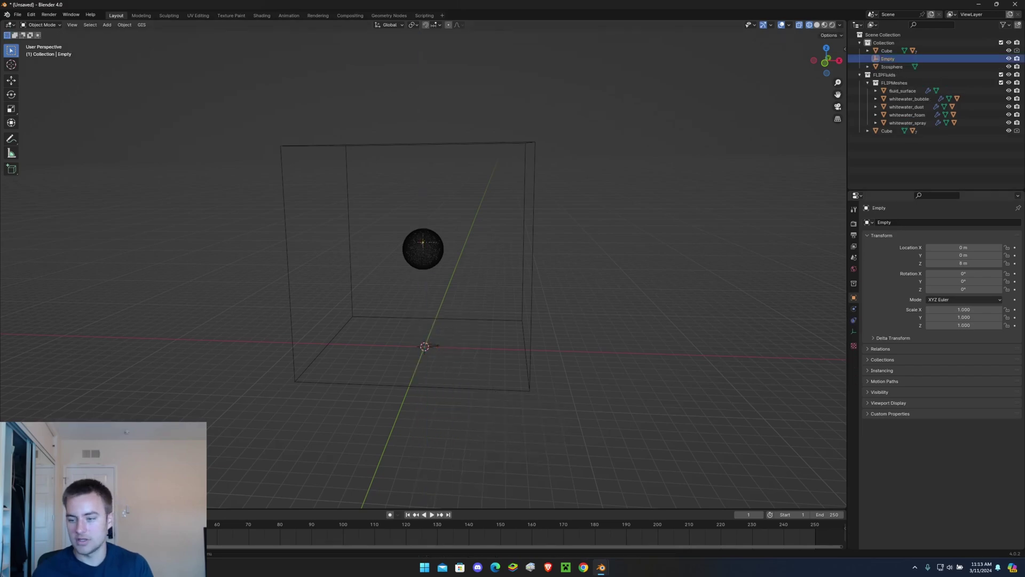
left_click(978, 266)
type("7")
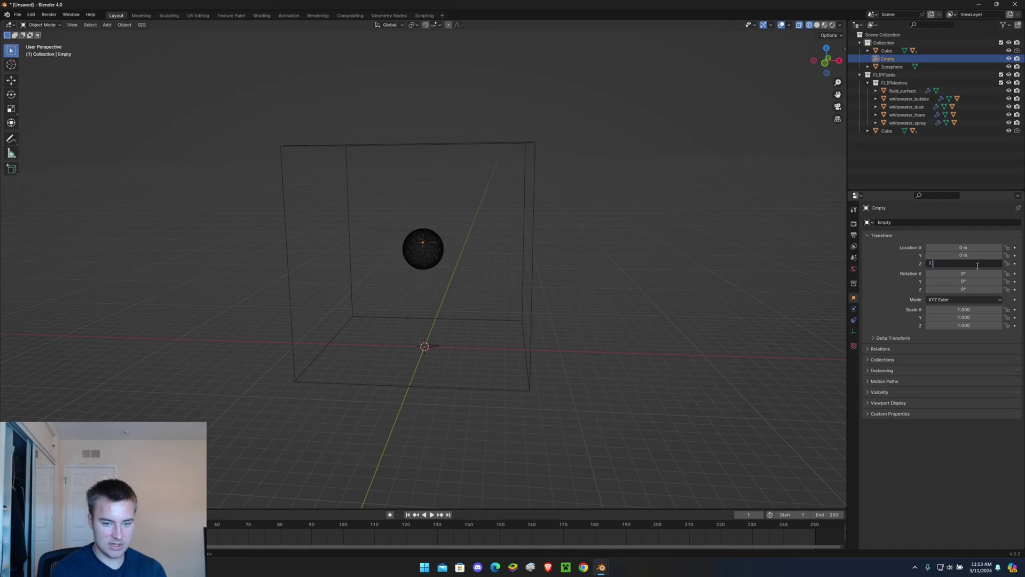
type(".5")
key("Return")
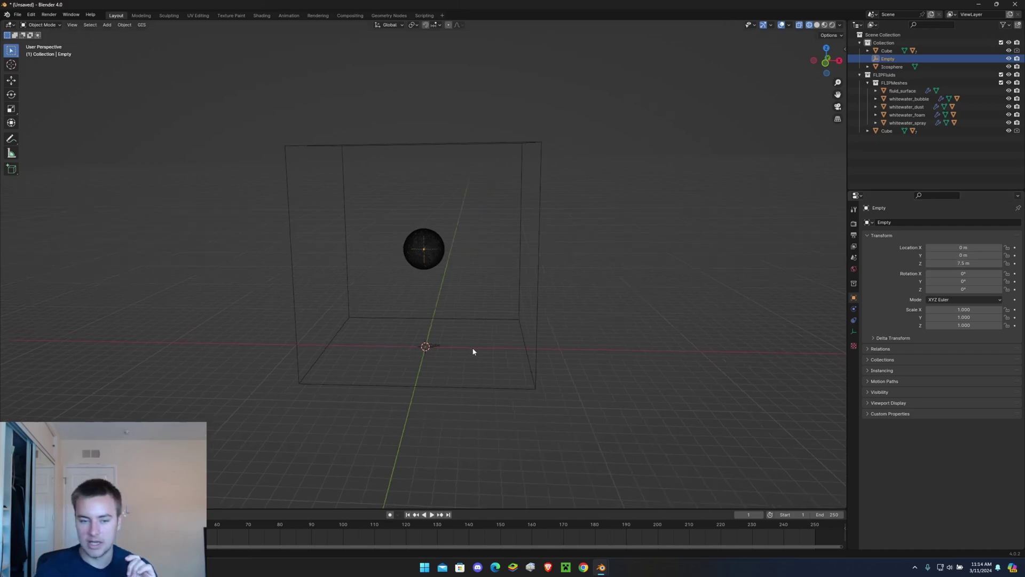
Step: Enable FLIP Fluid physics on the empty and set its type to Force Field
middle_click_drag(474, 350, 876, 357)
left_click(854, 310)
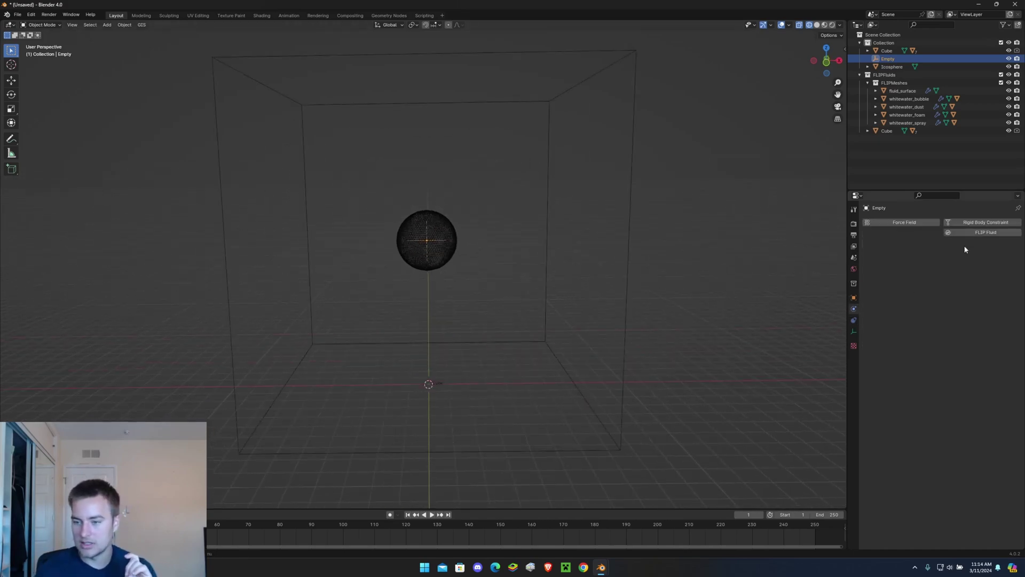
left_click(961, 233)
left_click(959, 257)
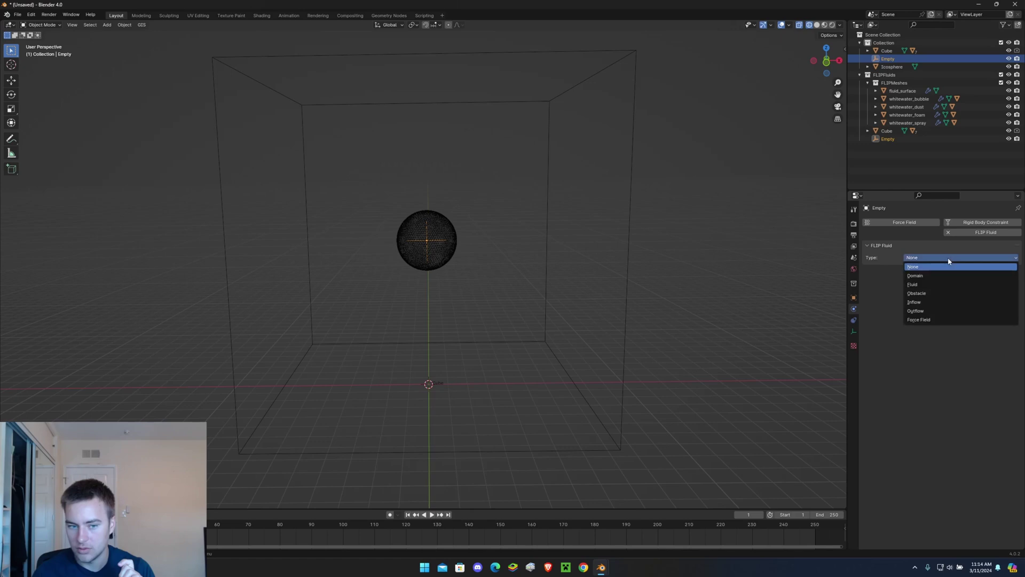
left_click(948, 319)
Step: Set the point force field's strength to -100
left_click(954, 300)
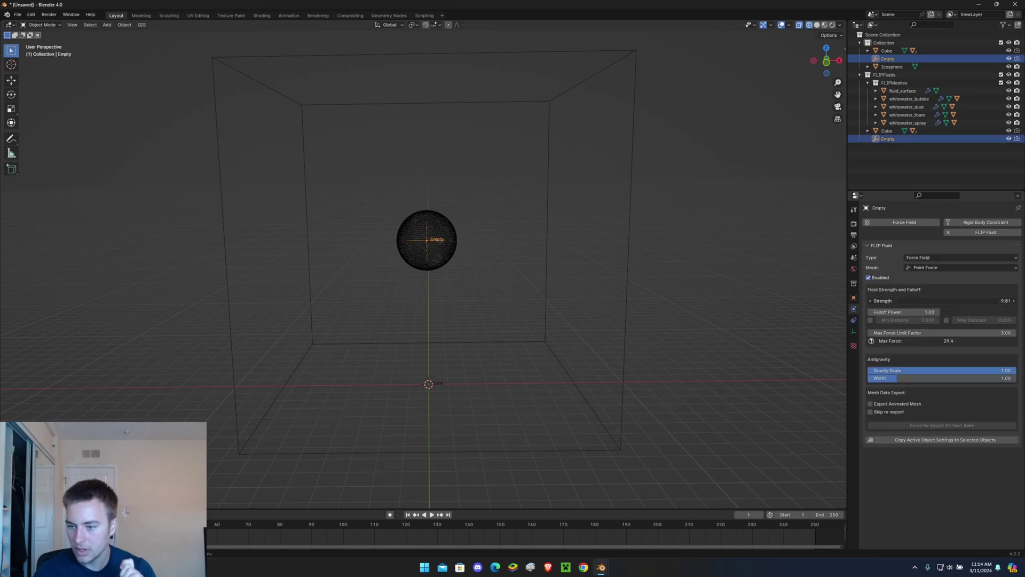
key("BackSpace")
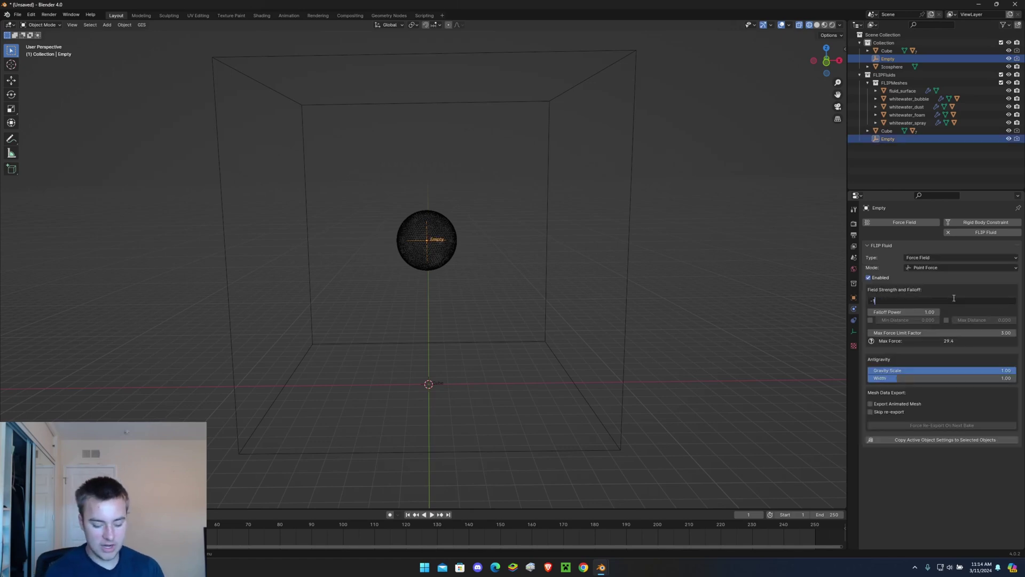
type("-100")
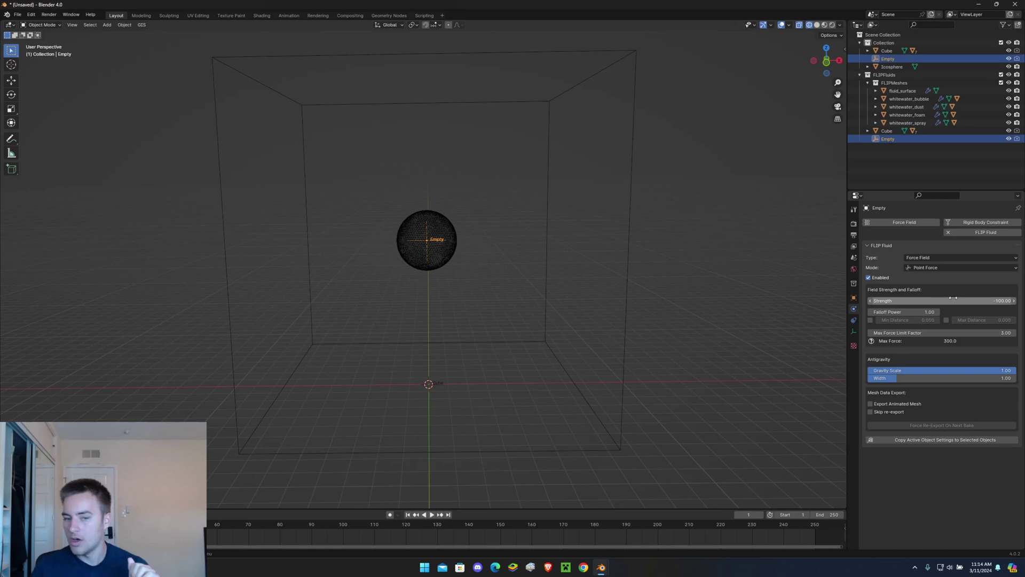
key("Return")
Step: Enable FLIP Fluid physics on the large ico sphere and set its type to Fluid
left_click(452, 241)
left_click(977, 259)
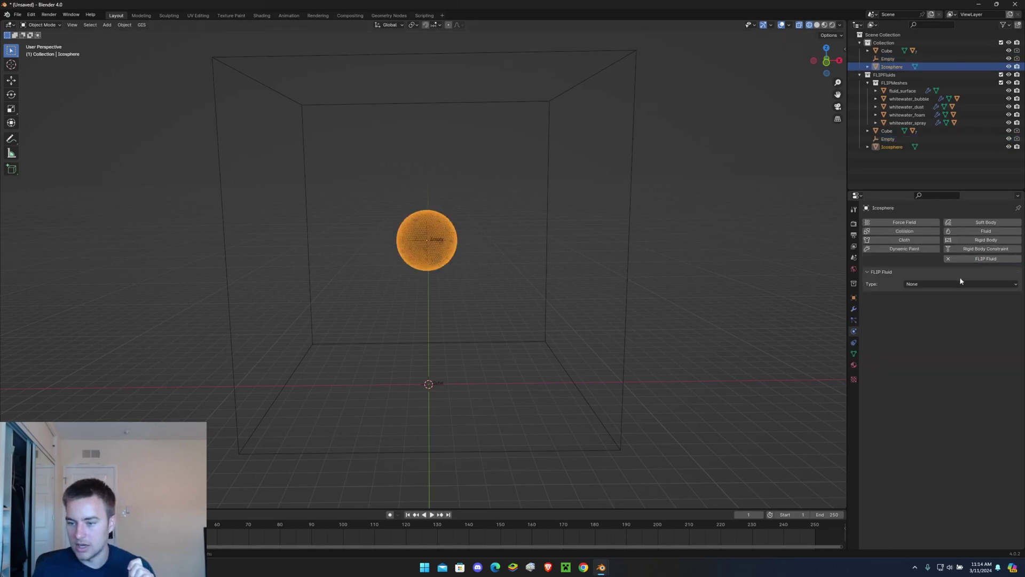
left_click(959, 284)
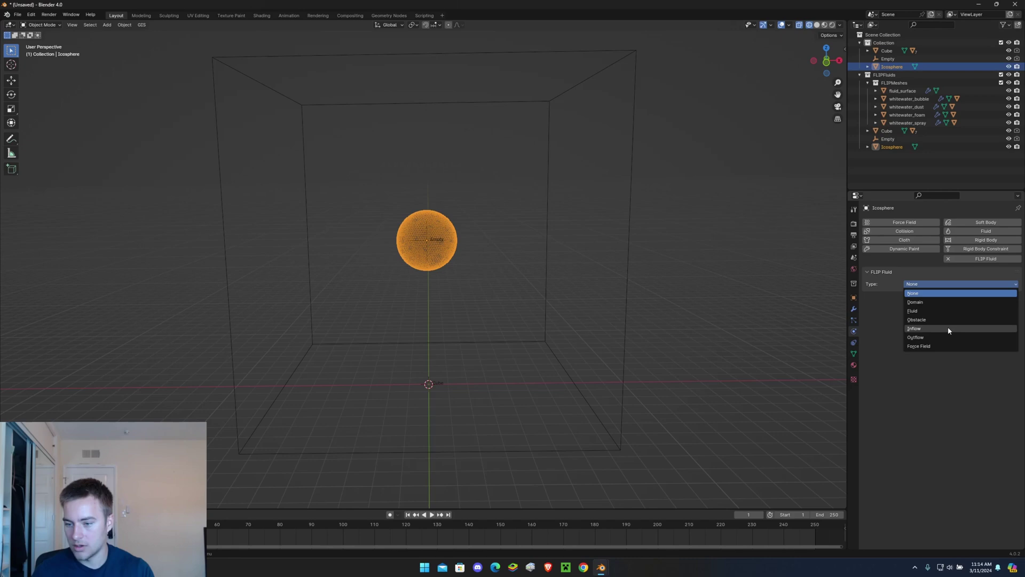
left_click(940, 311)
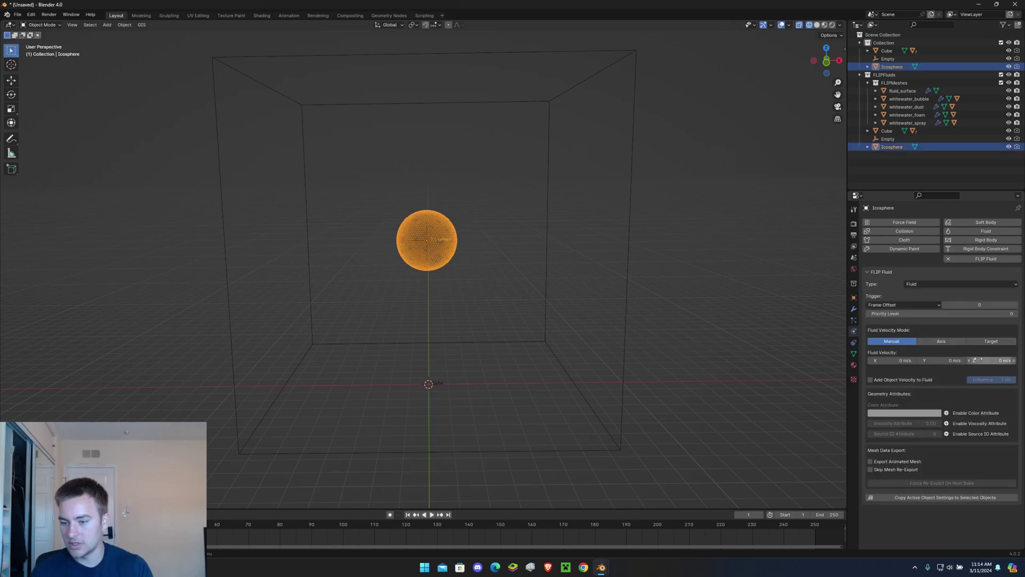
Step: Add a second mesh ico sphere at the origin and set its scale to 0.56 on all axes
key("shift+a")
mouse_move(484, 231)
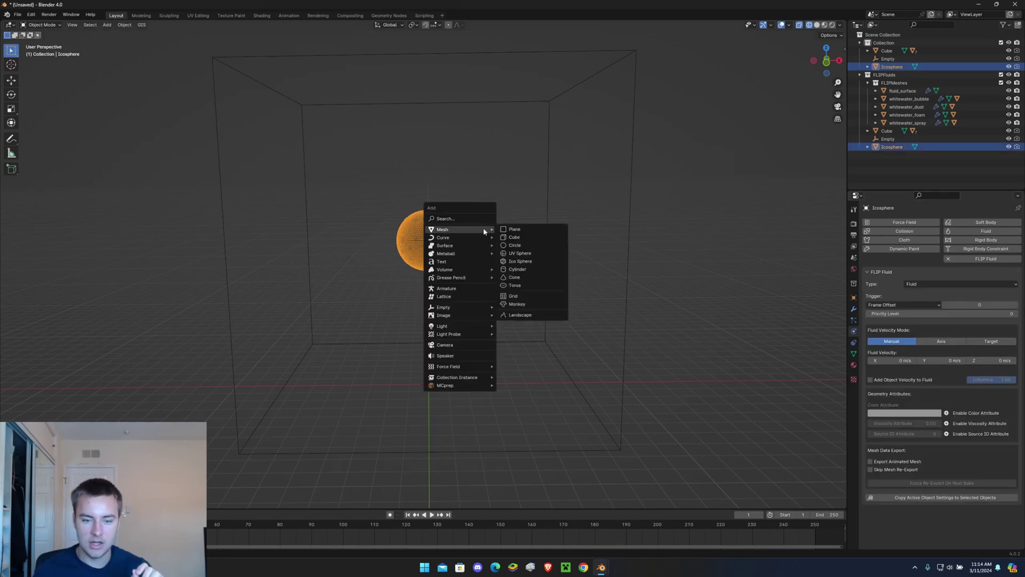
left_click(546, 261)
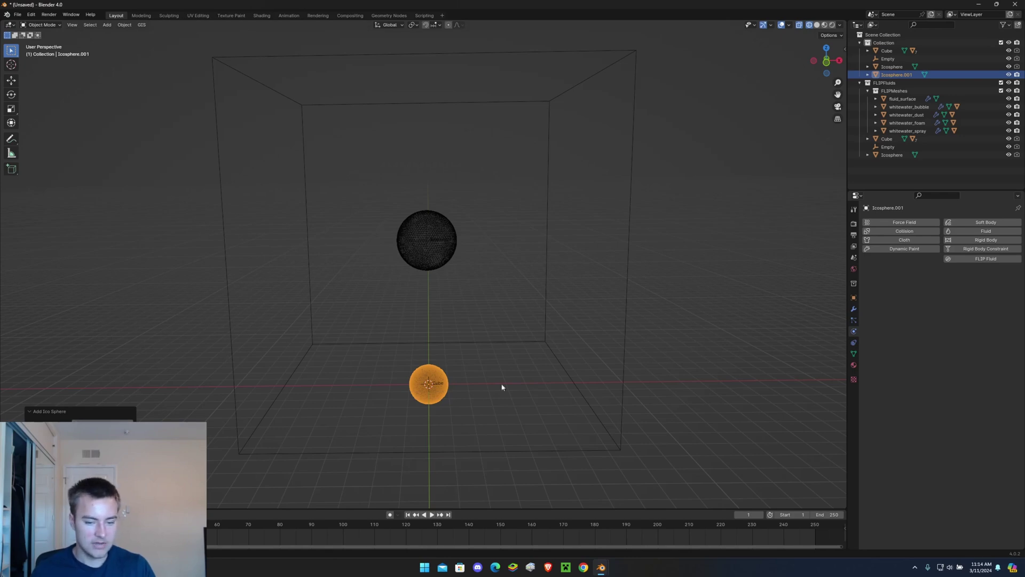
left_click(854, 297)
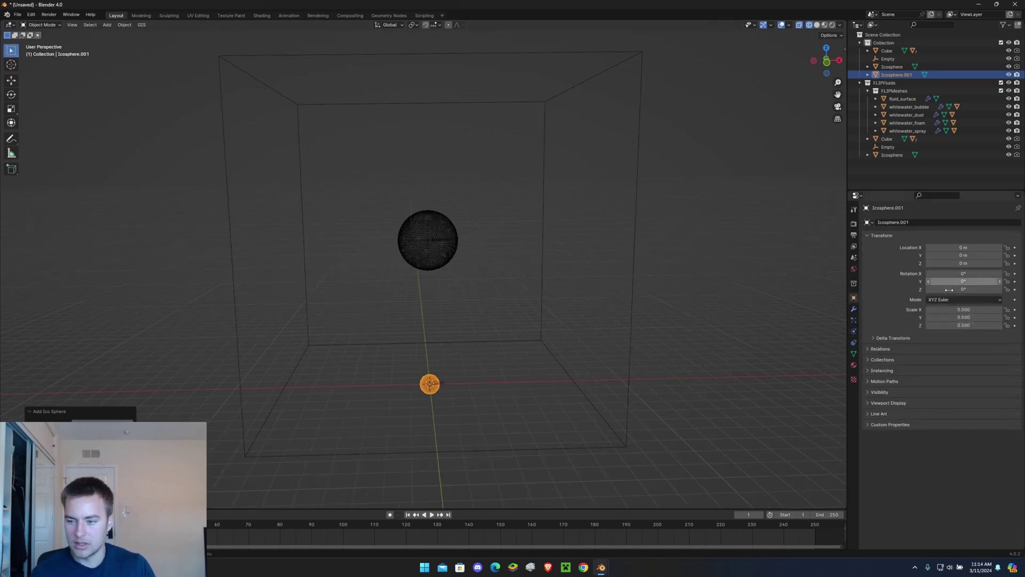
left_click(979, 309)
key("BackSpace")
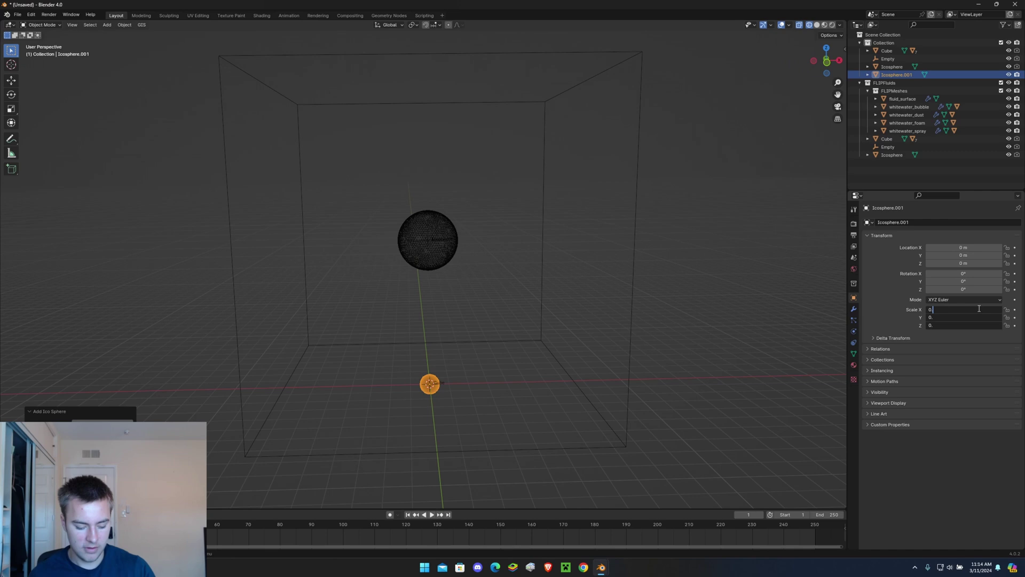
type("0.56")
key("Return")
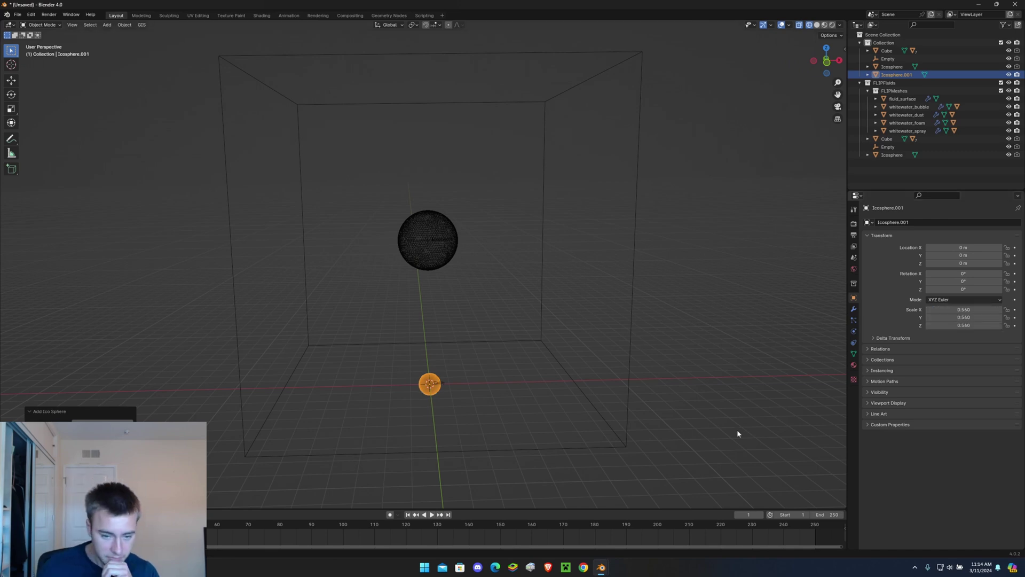
Step: Move the small ico sphere up 4 m along Z and -5 m along Y
left_click(453, 396)
left_click(430, 384)
middle_click_drag(474, 405, 436, 404)
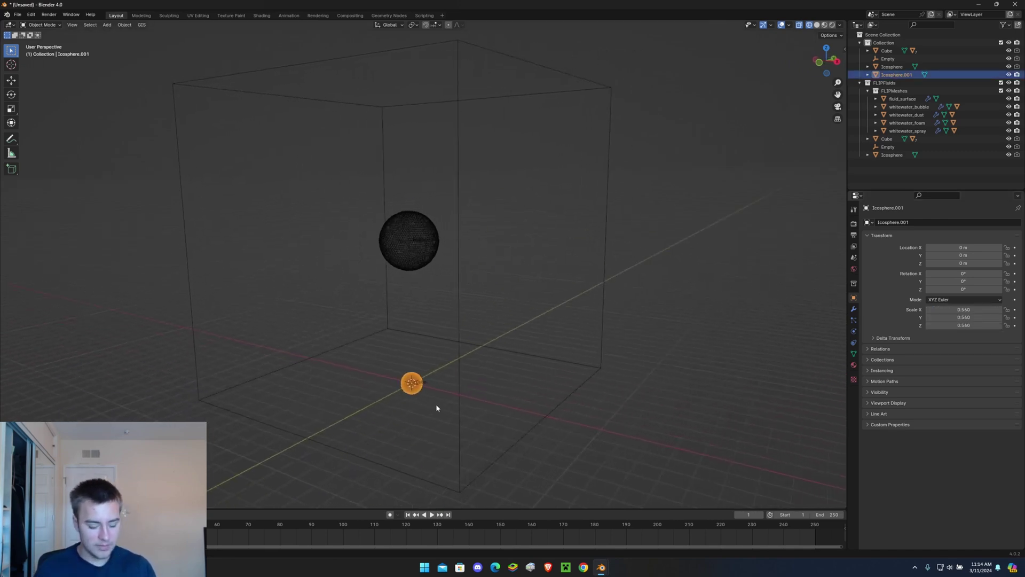
type("gz4")
key("Return")
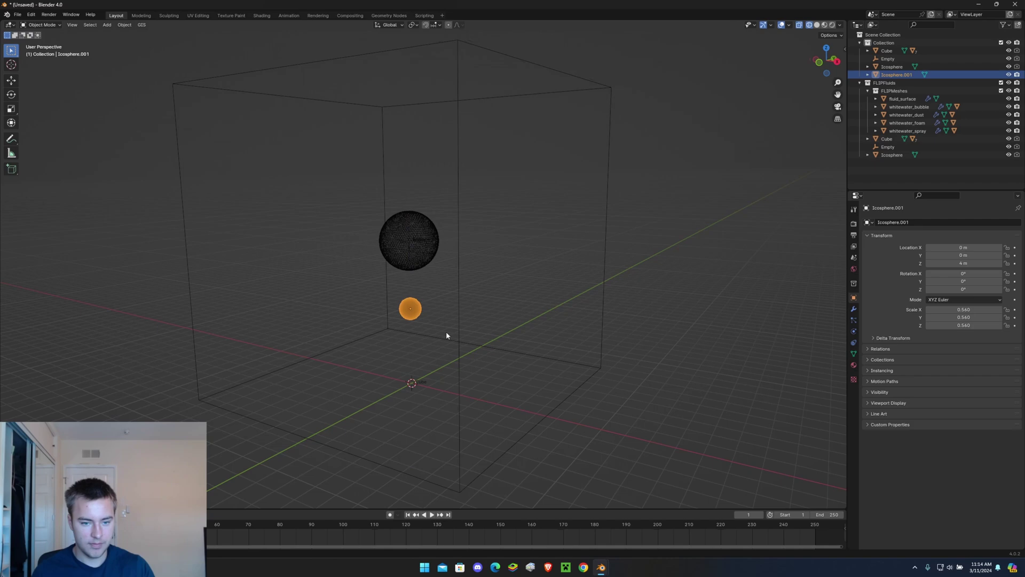
type("gy-5")
key("Return")
middle_click_drag(373, 346, 368, 369)
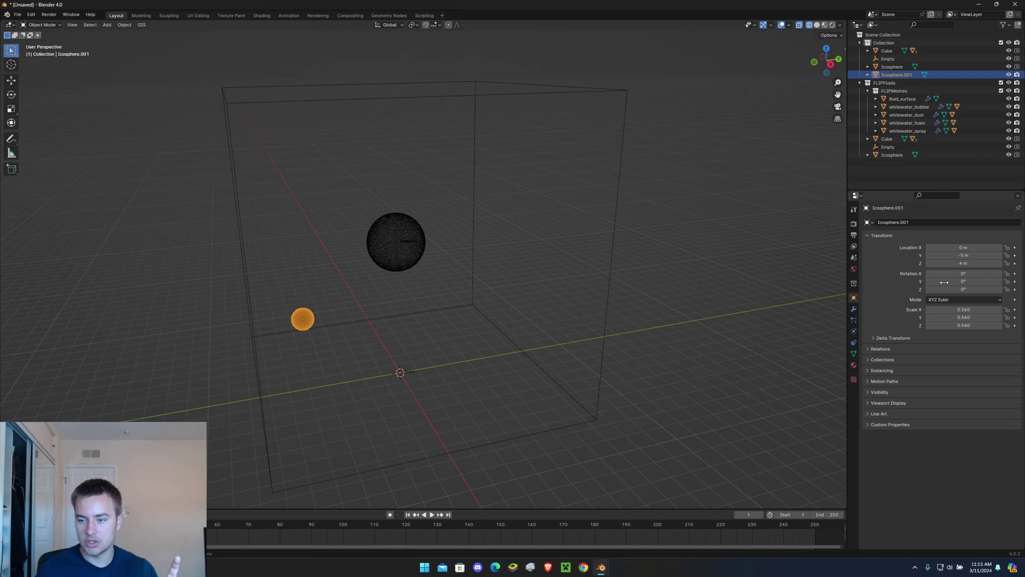
mouse_move(419, 385)
middle_mouse_down()
mouse_move(387, 399)
mouse_move(426, 399)
mouse_move(419, 405)
middle_mouse_up()
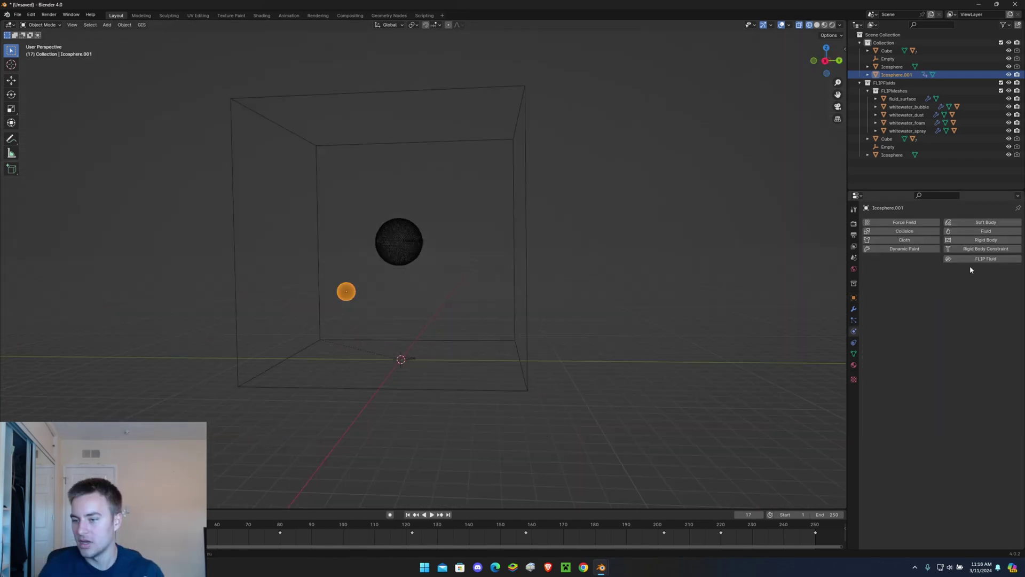
Step: Enable FLIP Fluid physics on the small ico sphere as an Inflow with 2 substep emissions
left_click(971, 258)
left_click(940, 284)
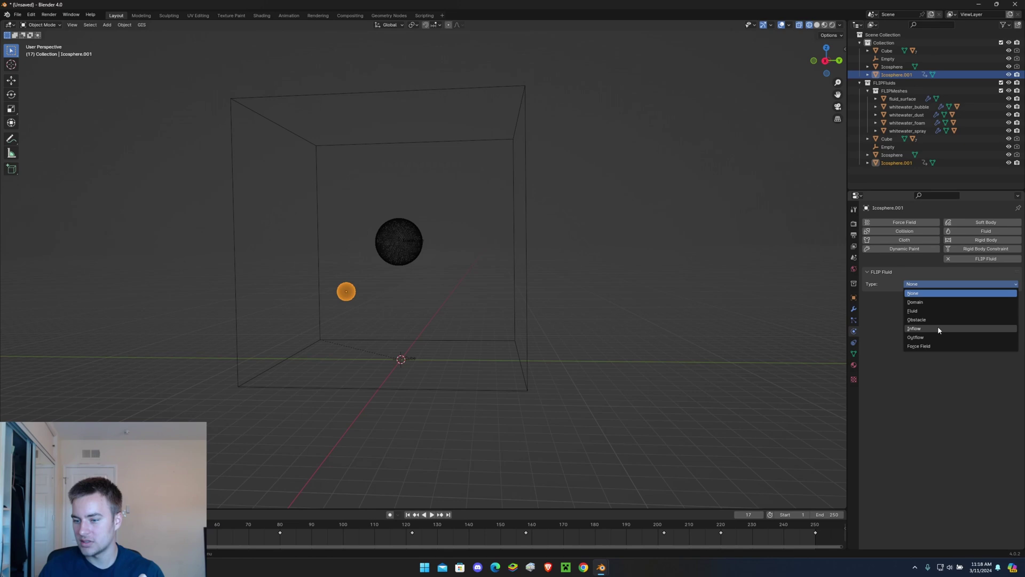
left_click(937, 326)
left_click(1014, 303)
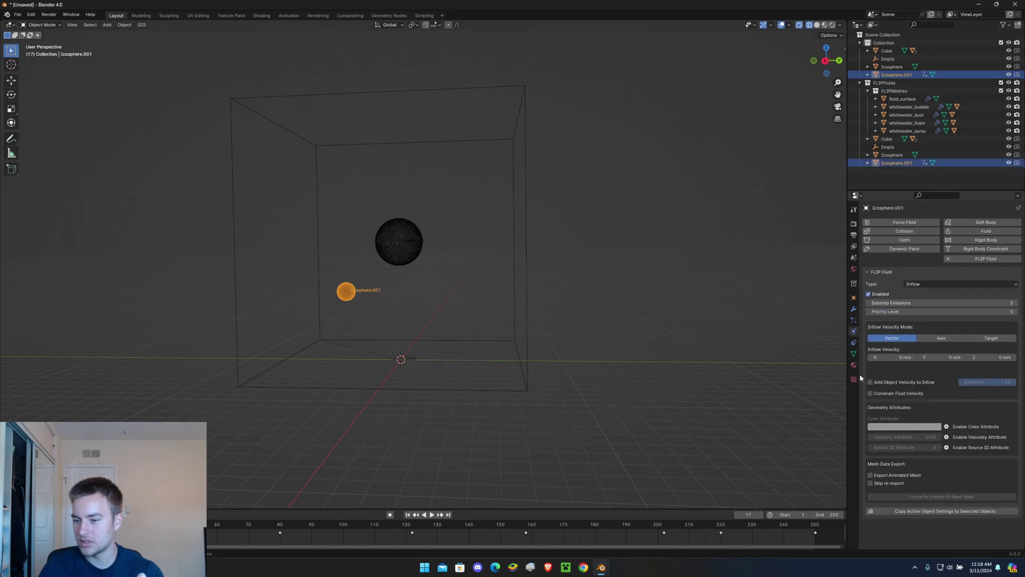
Step: Set the animation's end frame to 500
middle_click_drag(560, 400, 494, 469)
left_click(448, 514)
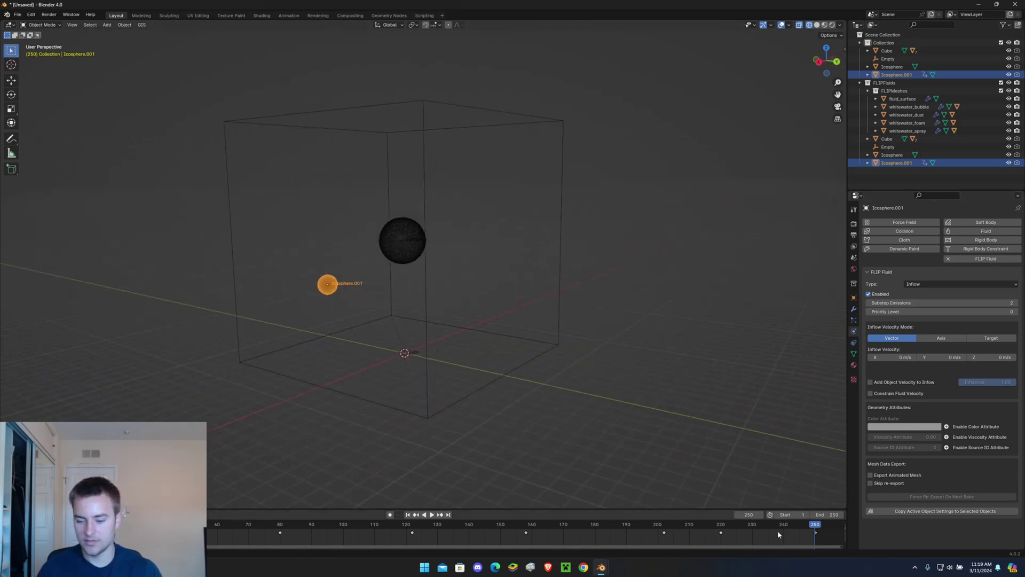
scroll(778, 530, "right", 5, "ctrl")
left_click(828, 514)
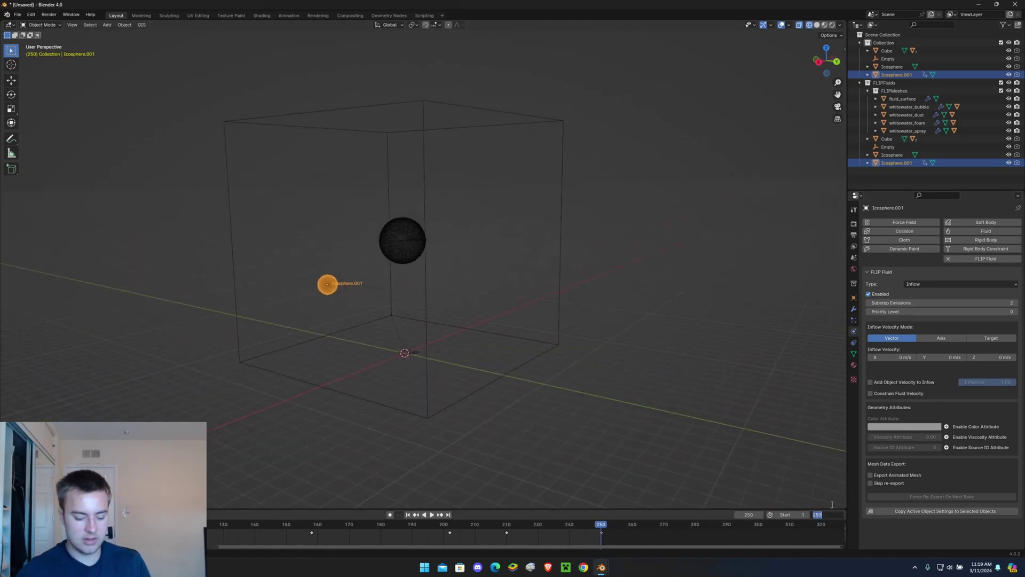
key("BackSpace")
type("500")
key("Return")
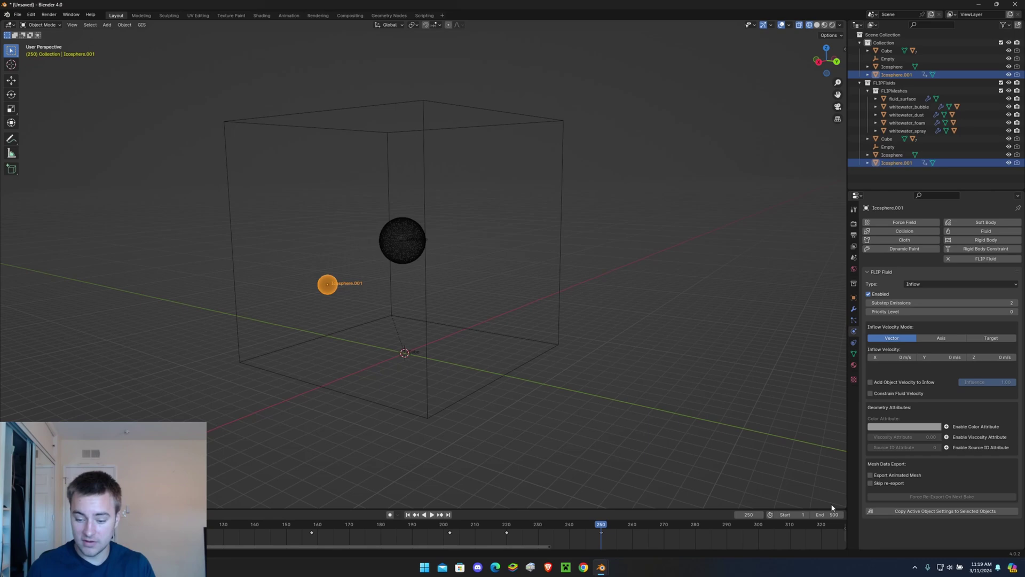
Step: At frame 280, move the inflow sphere along the X axis and insert a keyframe for its new position
left_click_drag(602, 526, 695, 527)
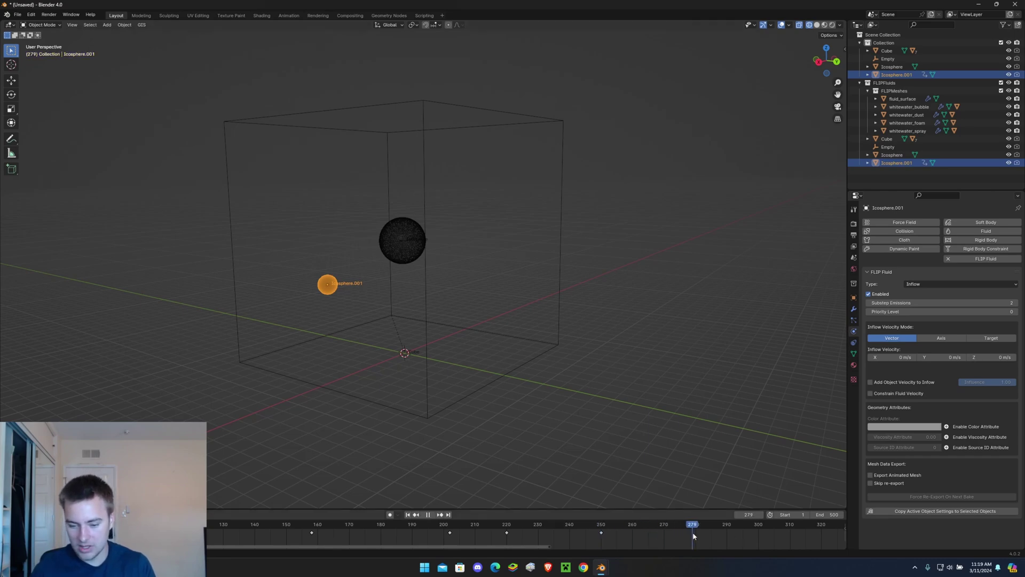
middle_click_drag(463, 377, 479, 363)
key("g")
key("z")
key("z")
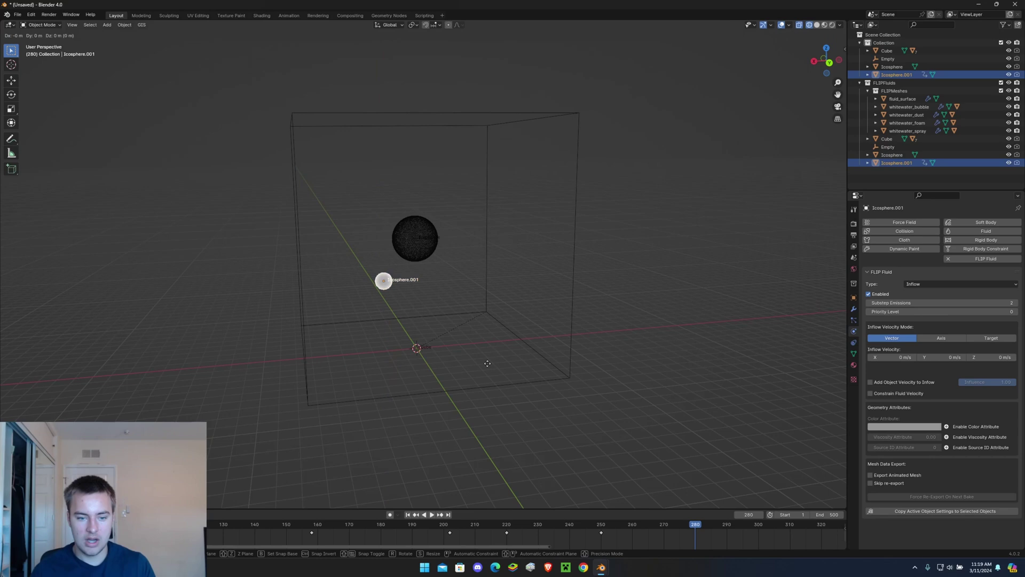
key("y")
key("x")
left_click(516, 359)
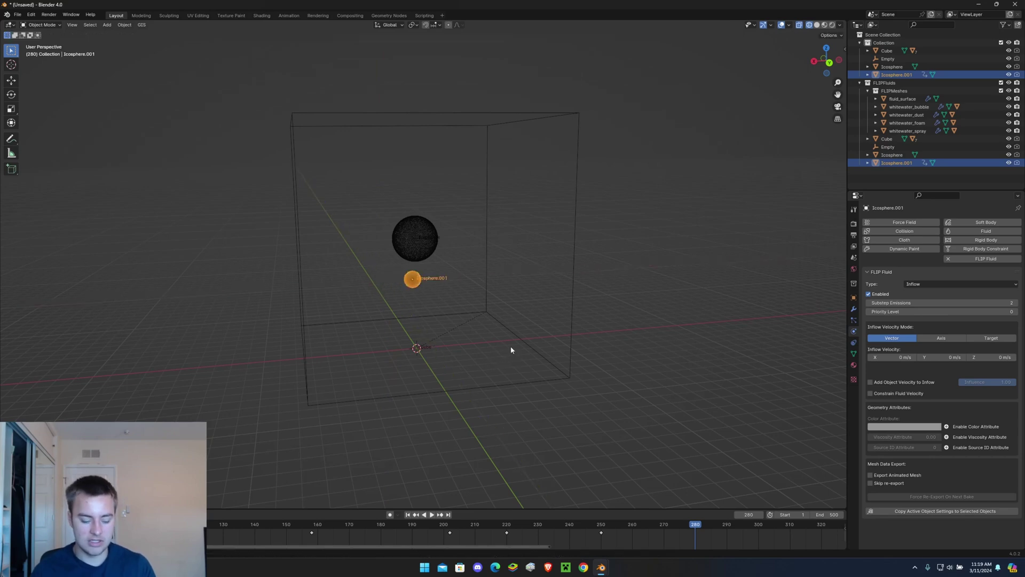
key("i")
left_click(515, 348)
Step: Scrub and play the timeline to preview the inflow sphere's animated motion, and deselect everything
left_click_drag(701, 532, 581, 523)
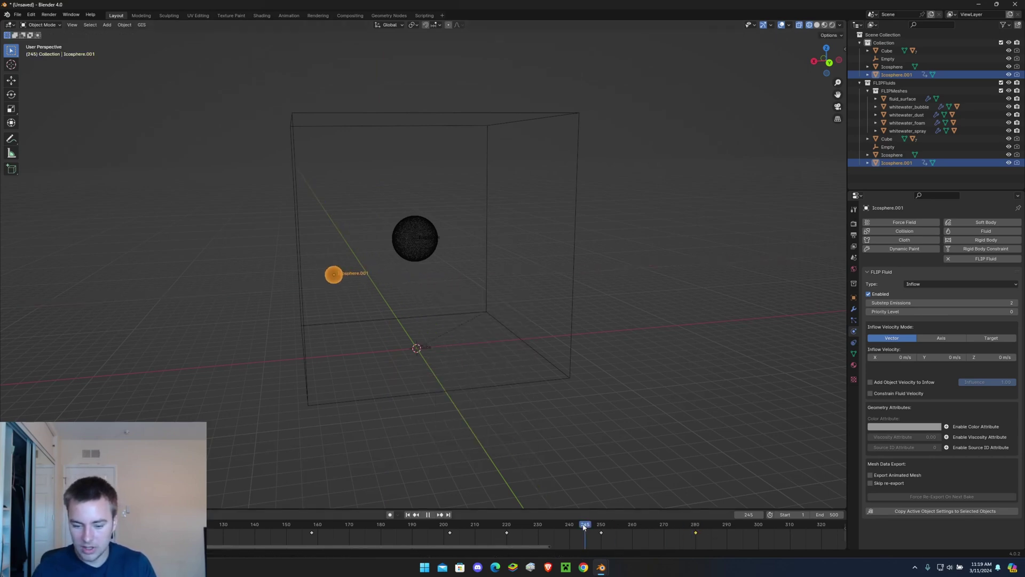
key("space")
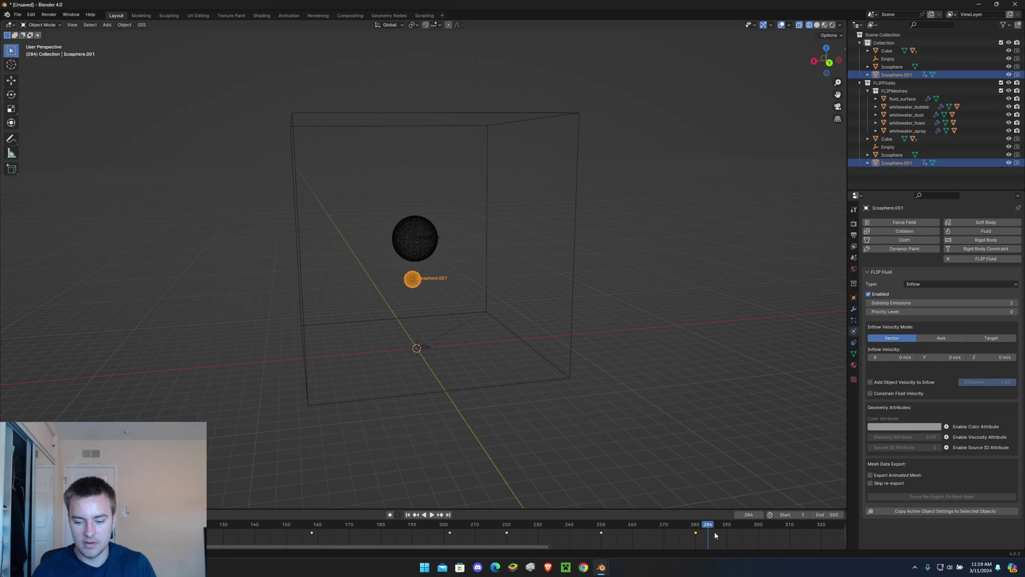
left_click(414, 238)
middle_click_drag(415, 238, 565, 263)
key("space")
left_click(671, 276)
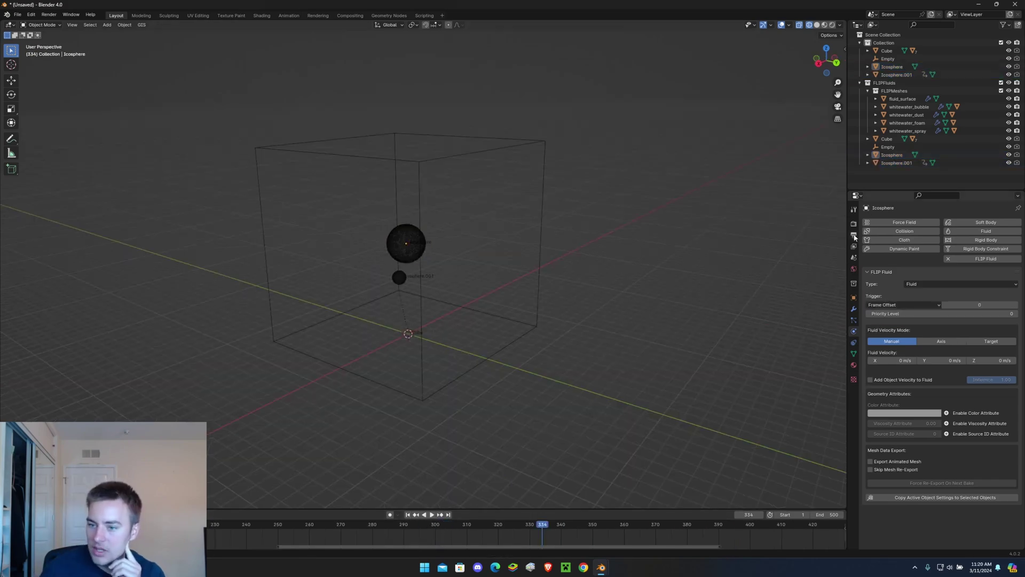
Step: Apply the 4K UHDTV 2160p resolution preset to the render output
left_click(855, 237)
left_click(1007, 221)
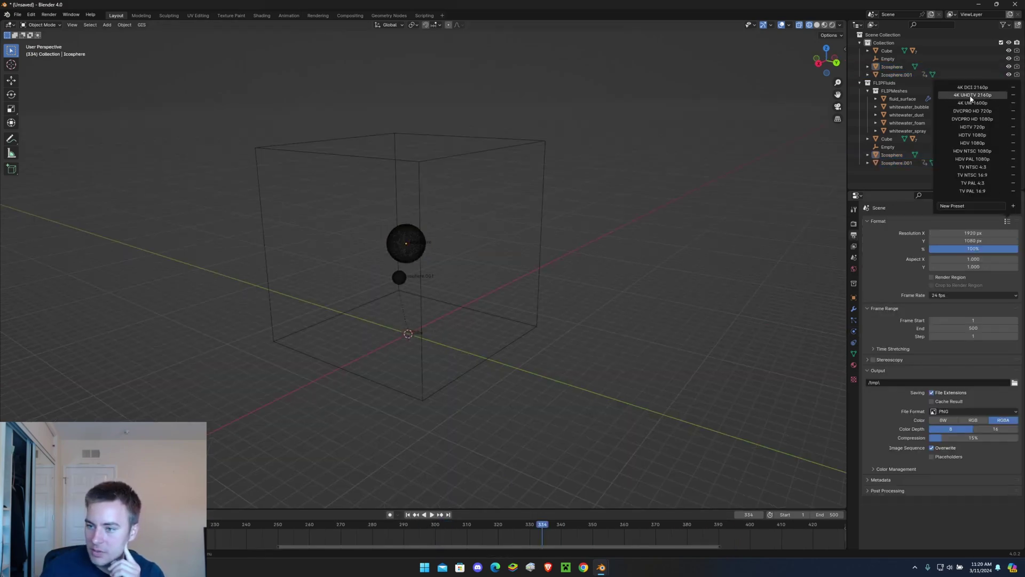
left_click(971, 95)
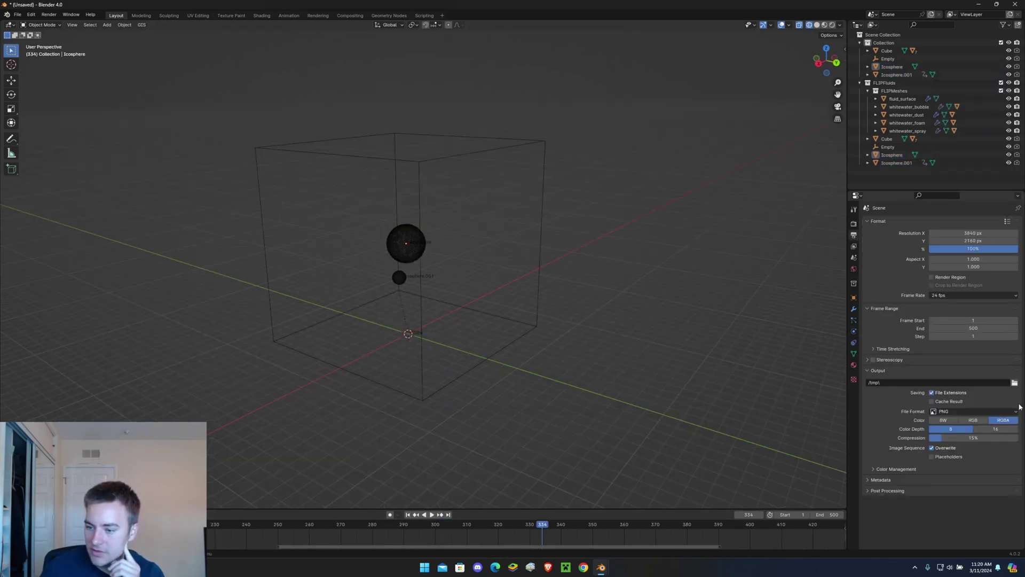
Step: Switch the render engine to Cycles with GPU Compute as the device
left_click(854, 224)
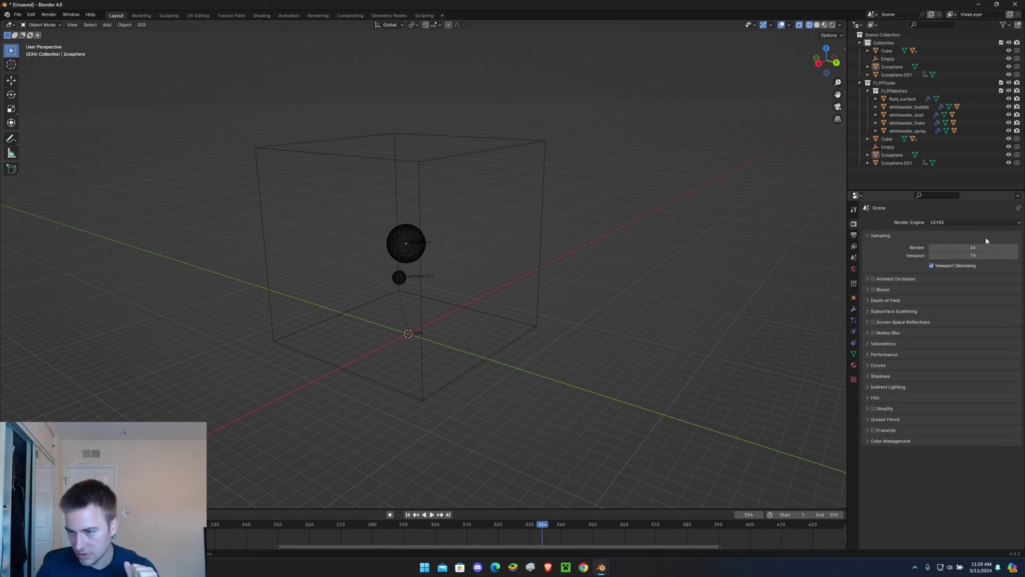
left_click(988, 242)
left_click(949, 241)
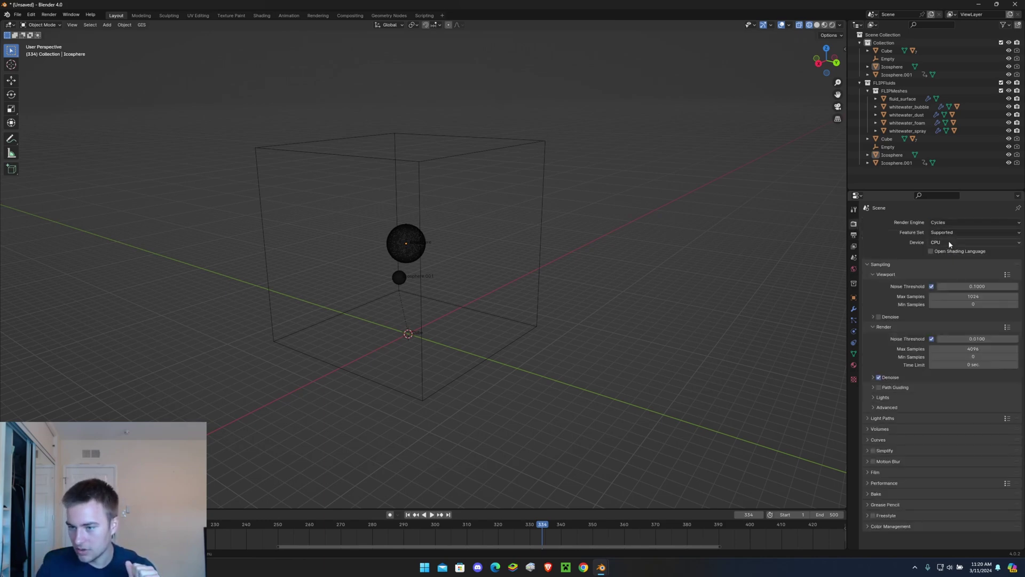
left_click(949, 241)
left_click(950, 252)
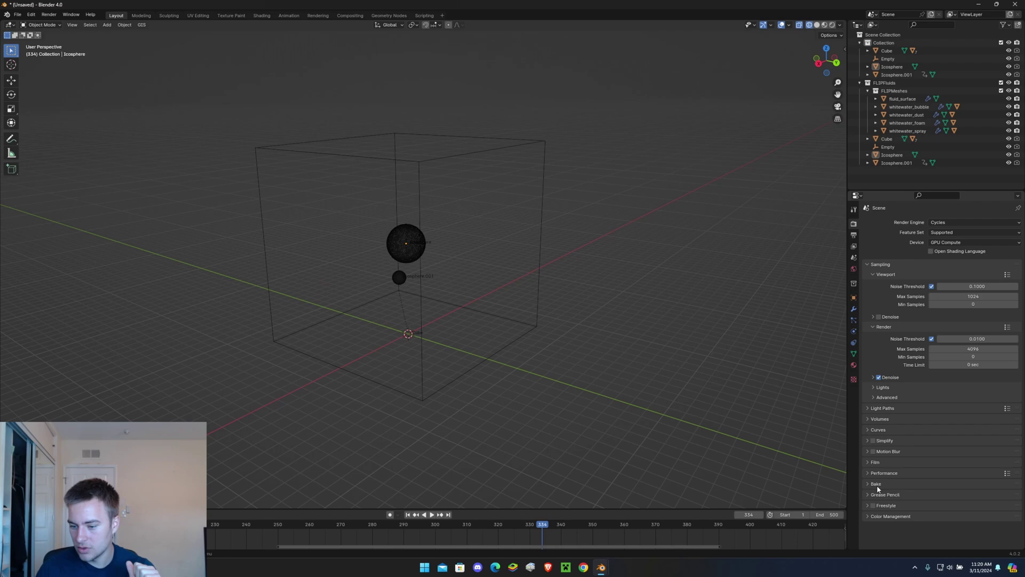
Step: Enable a transparent film background with Transparent Glass for the render
left_click(875, 462)
left_click(879, 520)
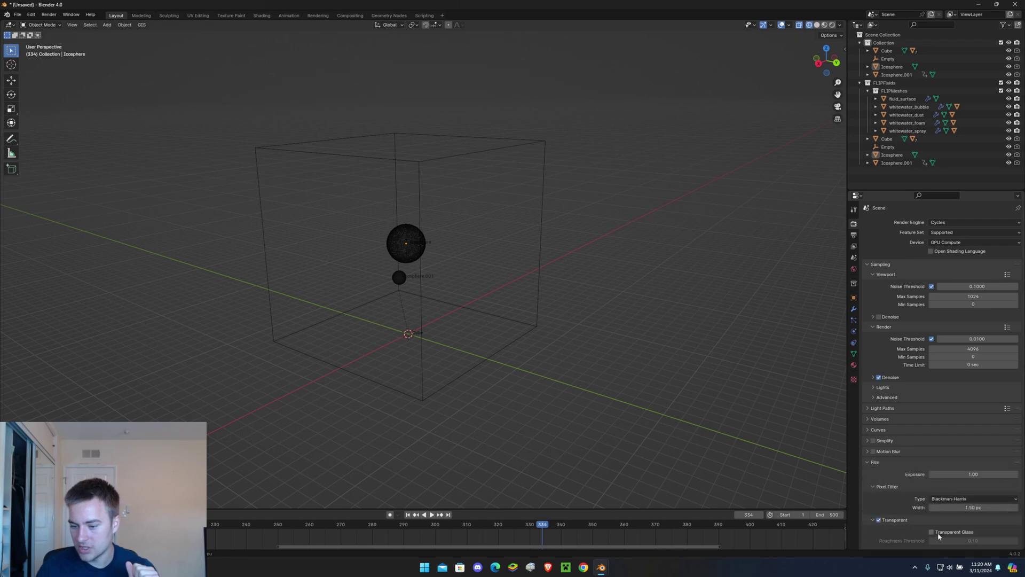
left_click(938, 532)
left_click(874, 463)
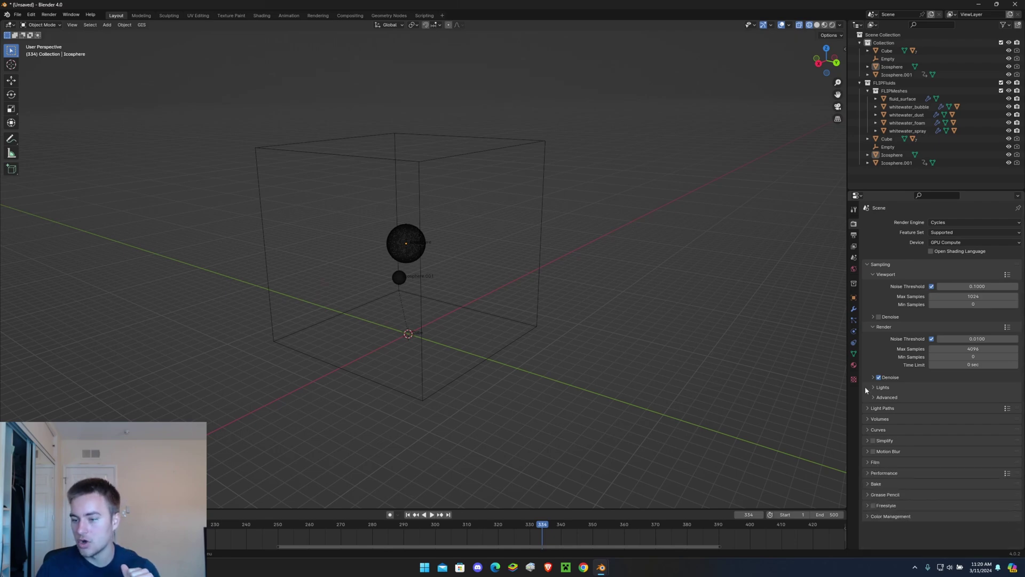
Step: Set the render's maximum samples to 512
double_click(964, 349)
key("BackSpace")
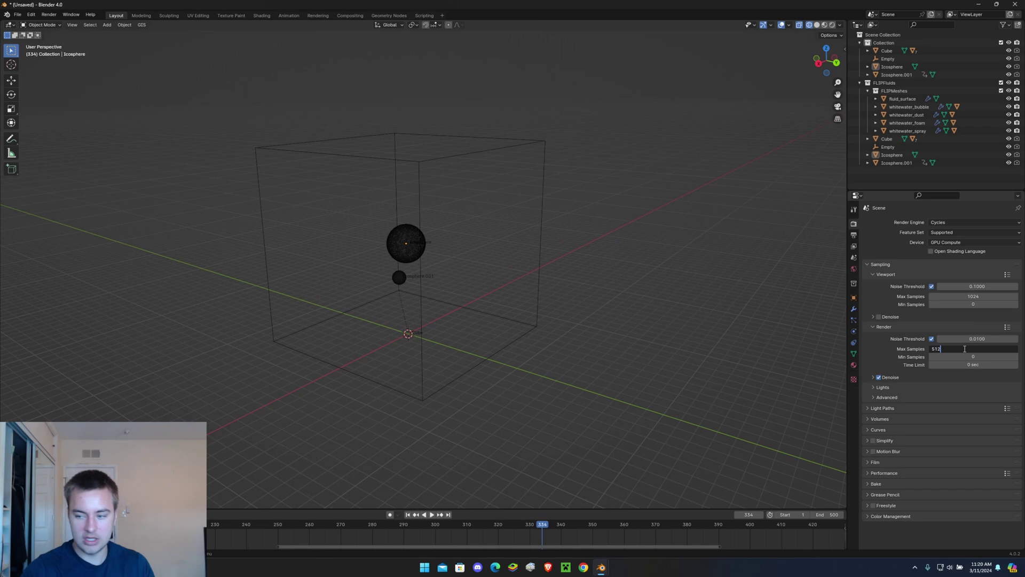
type("512")
key("Return")
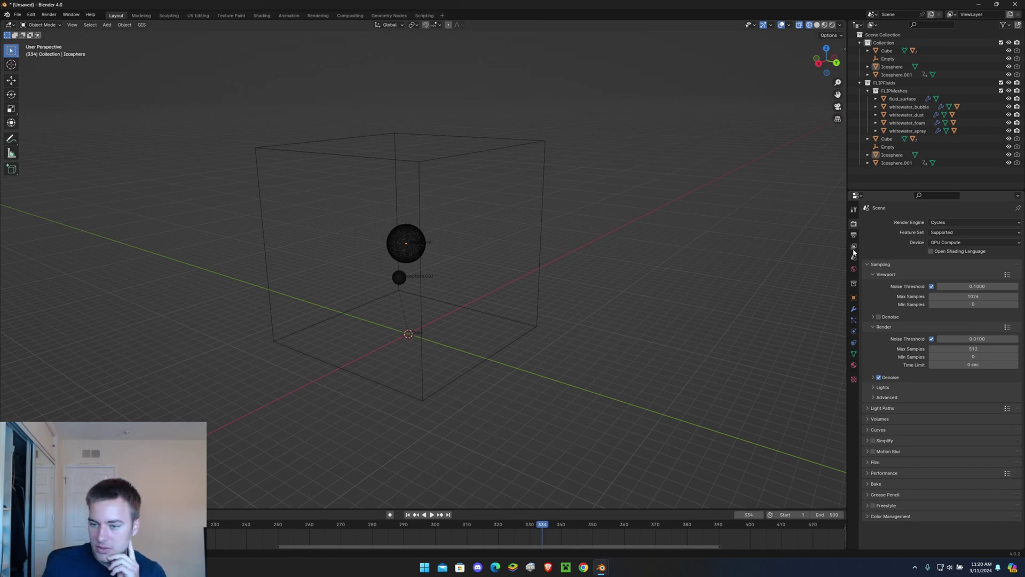
Step: Assign an environment texture to the world background colour, loading spruit_sunrise_4k.exr from the Desktop HDRI folder
left_click(854, 270)
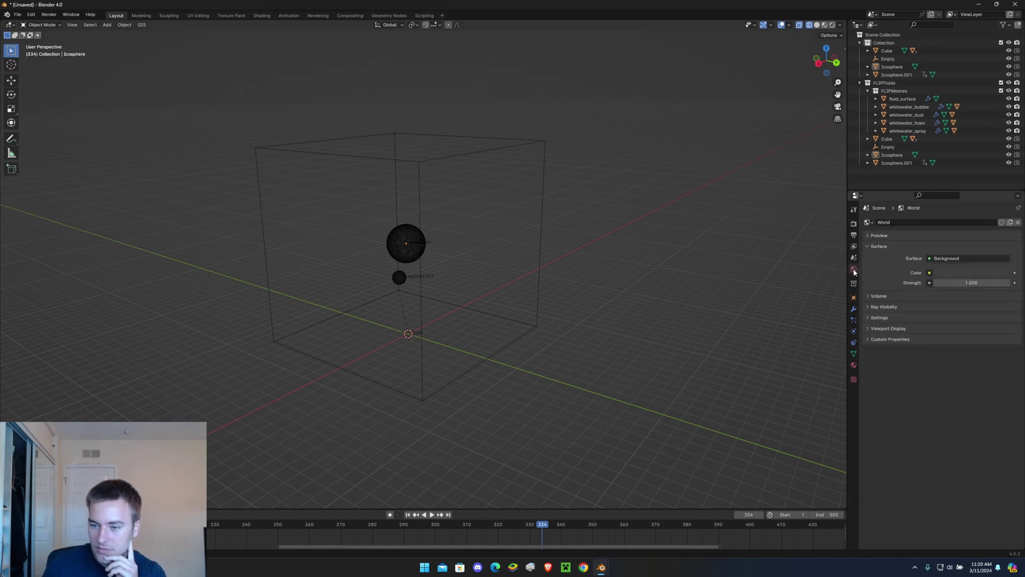
left_click(930, 272)
left_click(758, 308)
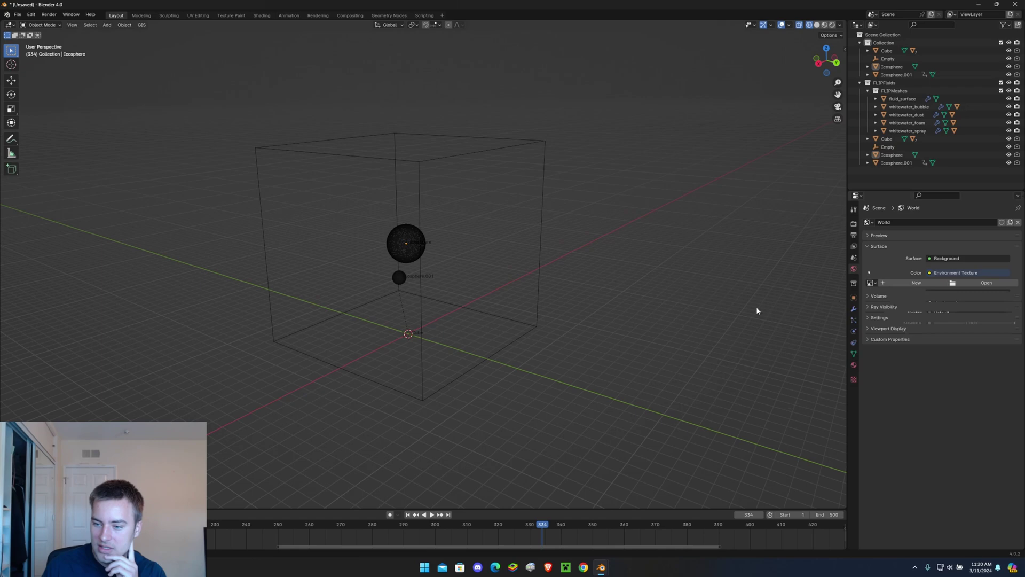
left_click(986, 282)
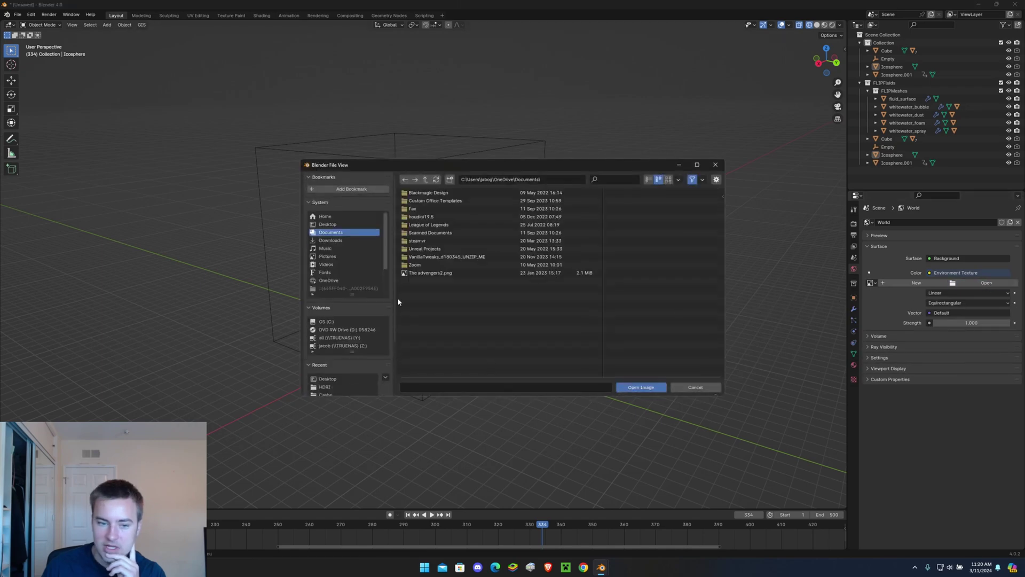
left_click(349, 224)
double_click(446, 273)
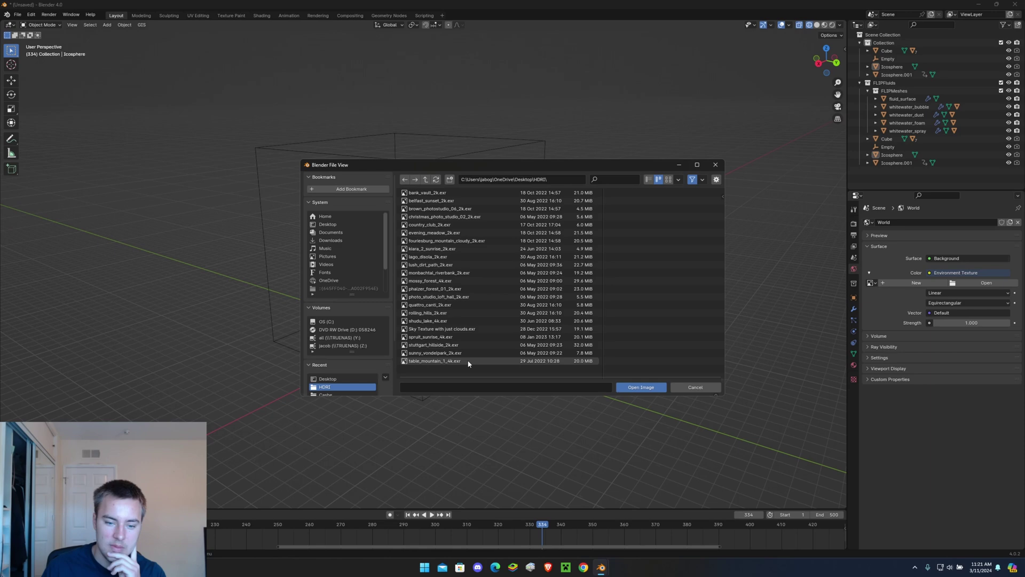
double_click(467, 336)
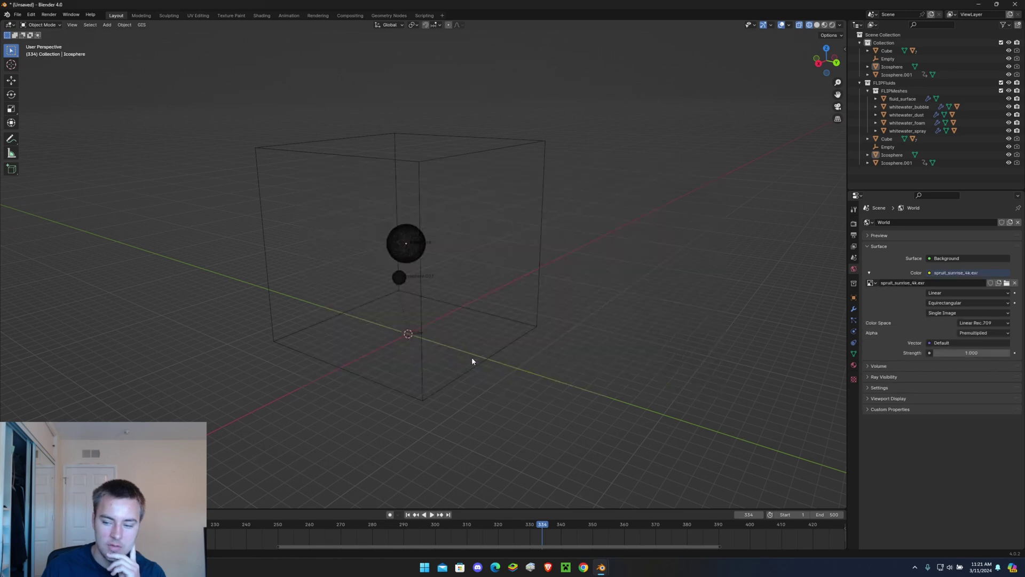
Step: Preview the scene in rendered viewport shading, then return the viewport to solid shading
middle_click_drag(504, 400, 548, 396)
key("z")
left_click(557, 279)
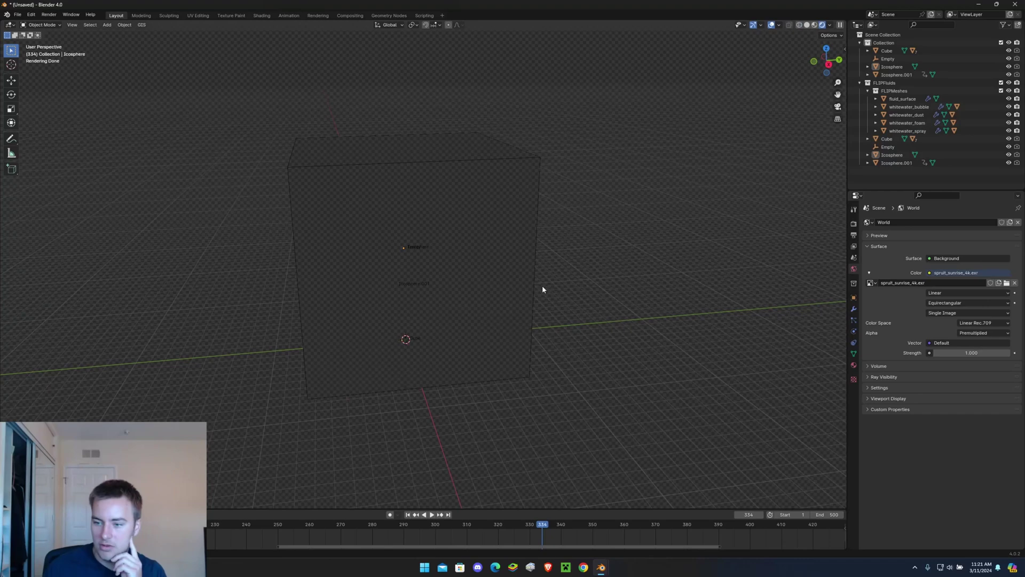
middle_click_drag(544, 300, 519, 293)
key("z")
left_click(646, 337)
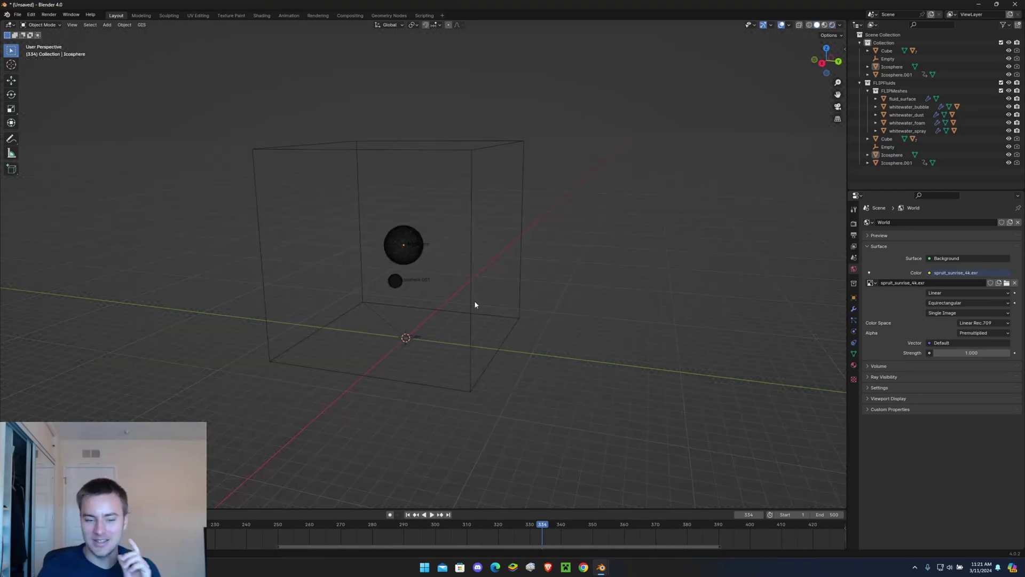
Step: Review the FLIP Fluid physics and material settings of the cube domain
left_click(487, 320)
left_click(854, 331)
middle_click_drag(566, 359, 608, 361)
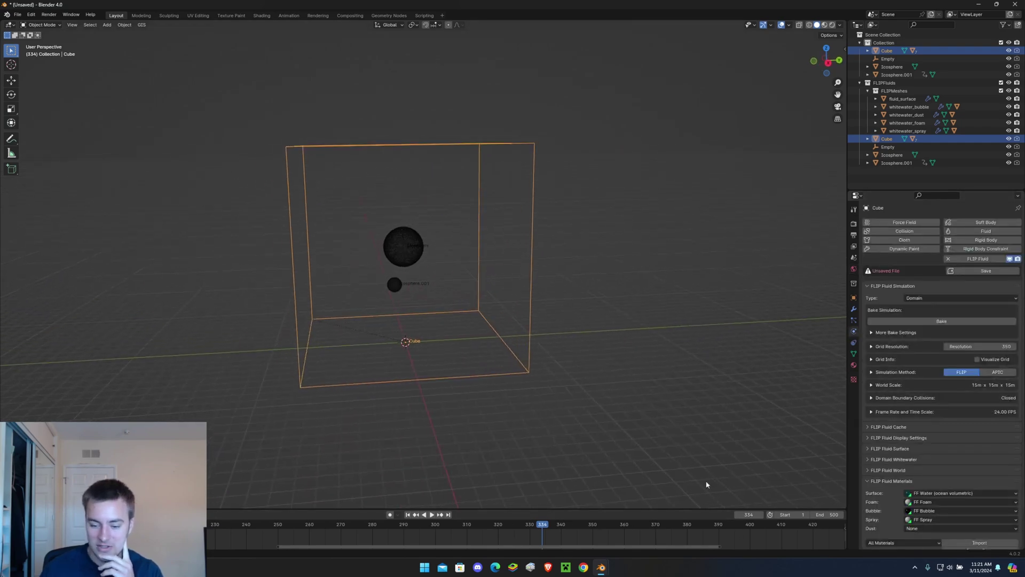
left_click(575, 417)
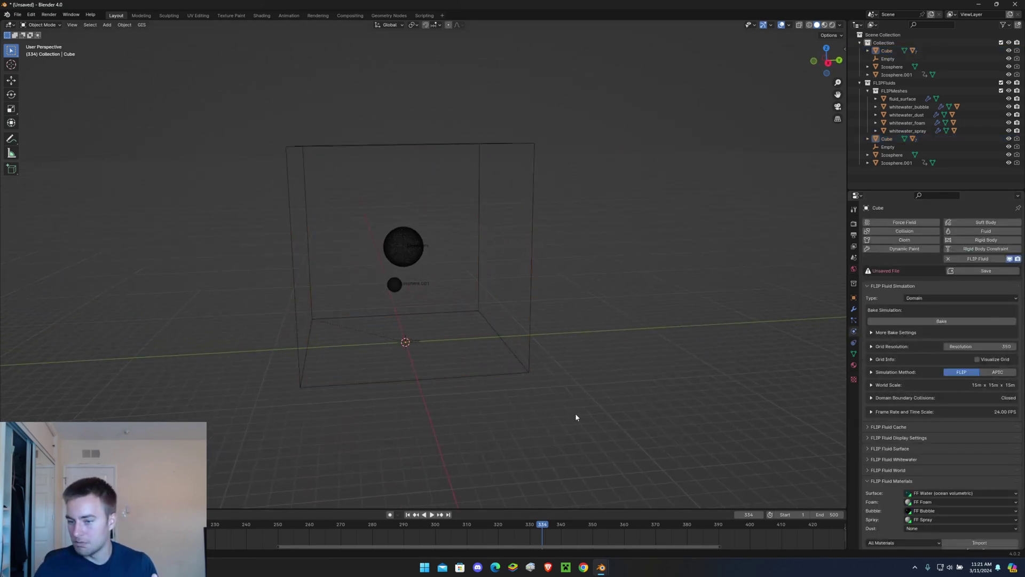
Step: Add a camera and align it to the current viewport view facing the domain
middle_click_drag(693, 345, 671, 350)
key("shift+a")
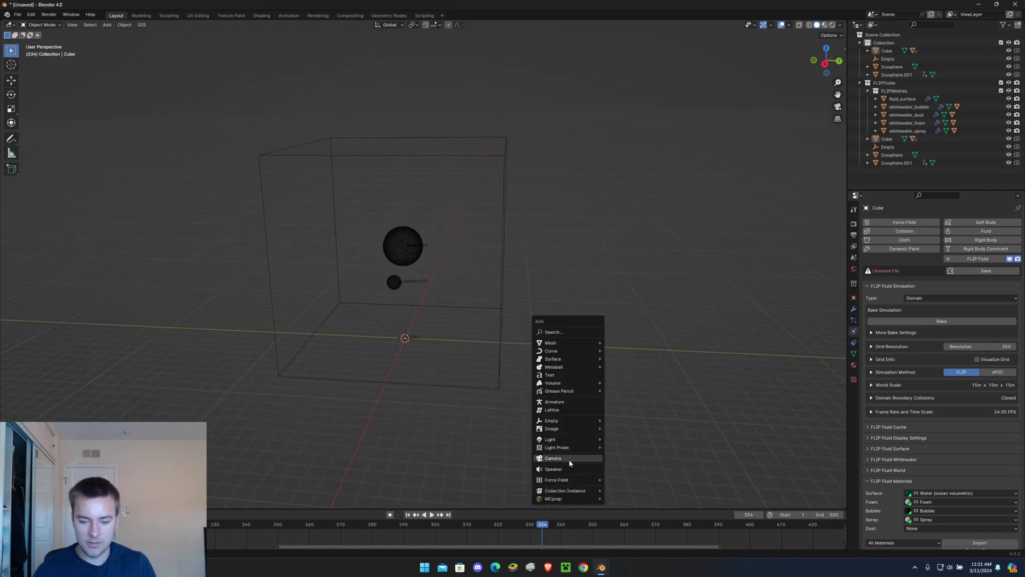
left_click(556, 459)
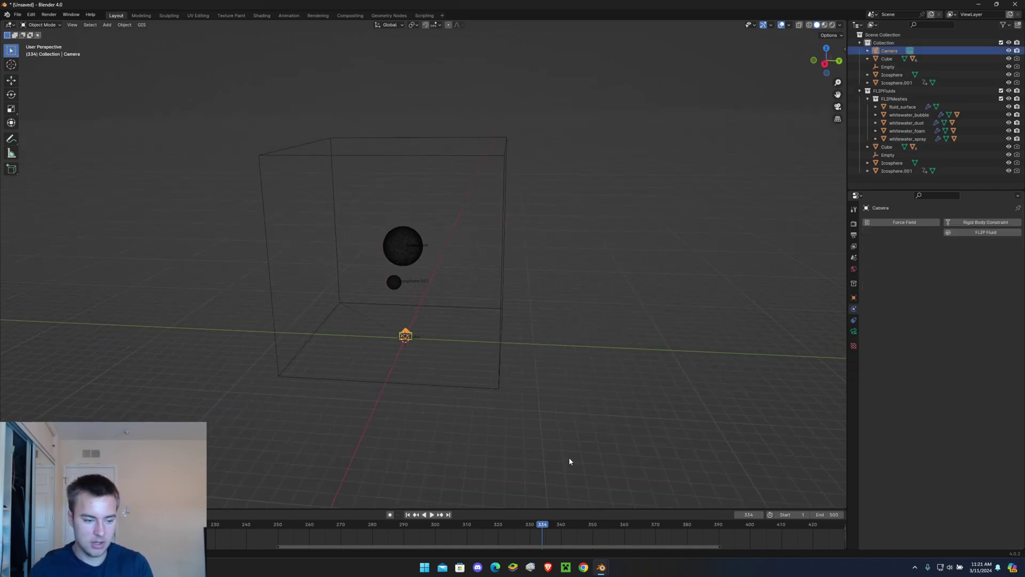
key("ctrl+alt+KP_0")
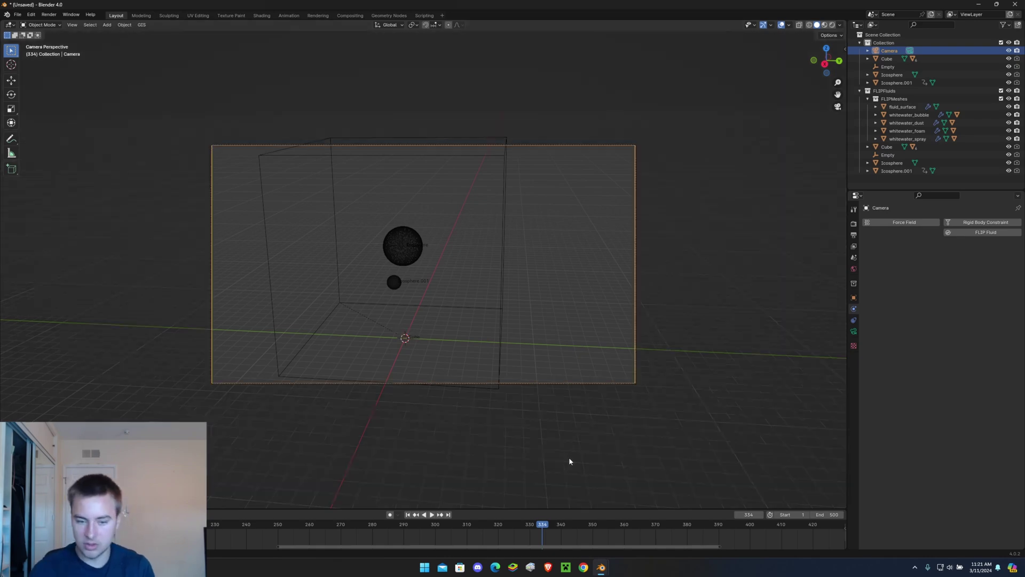
Step: Set the camera's Y location to 0 m and its rotation to 73° on X, 0° on Y and 90° on Z
left_click(854, 298)
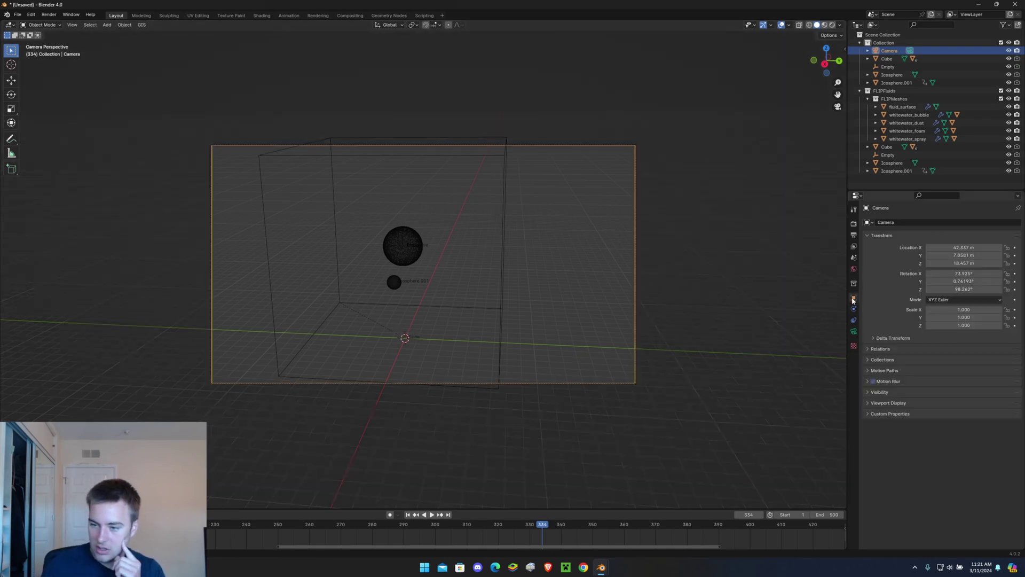
left_click_drag(967, 255, 948, 255)
left_click(969, 256)
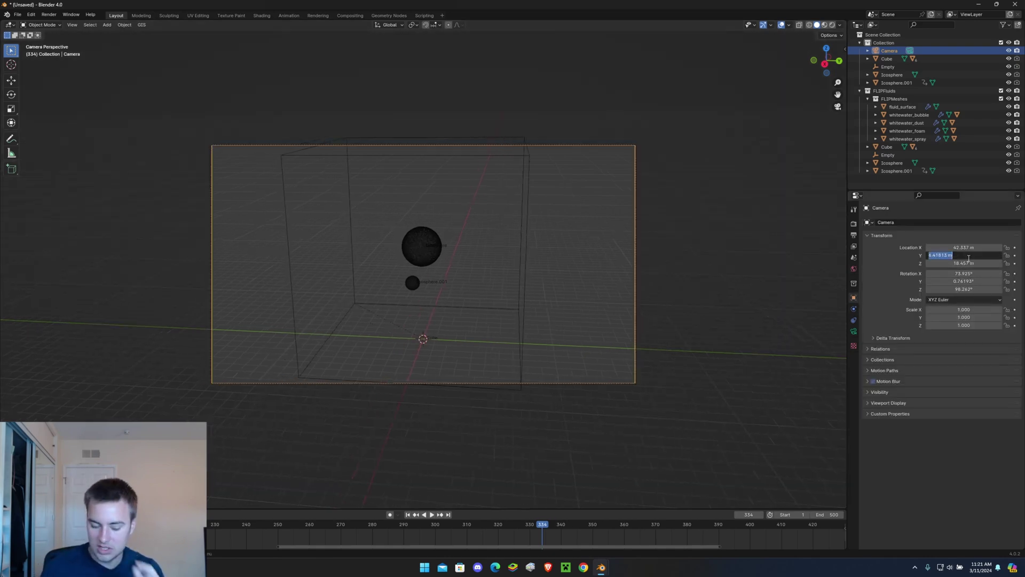
type("0")
key("Return")
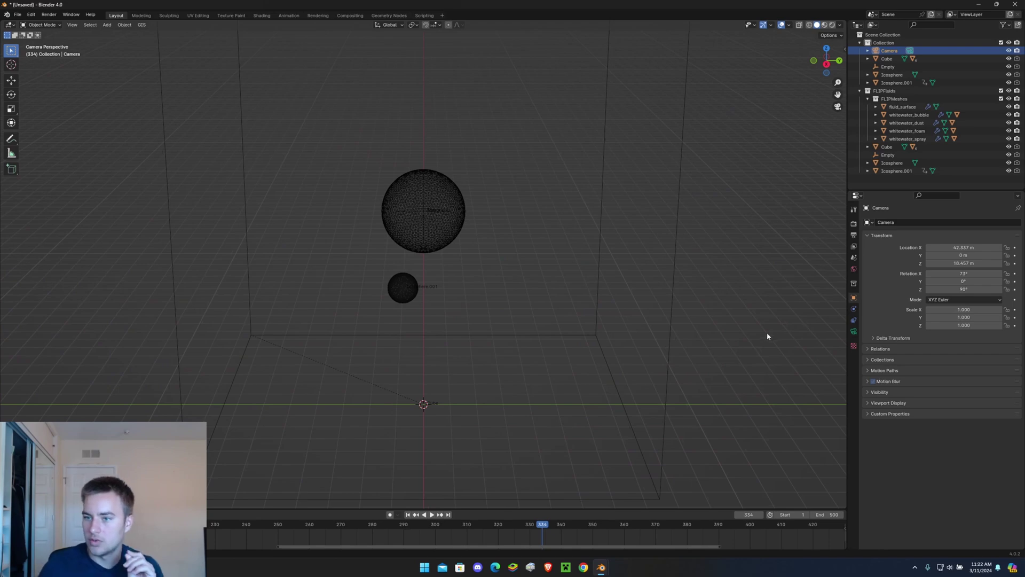
left_click(769, 336)
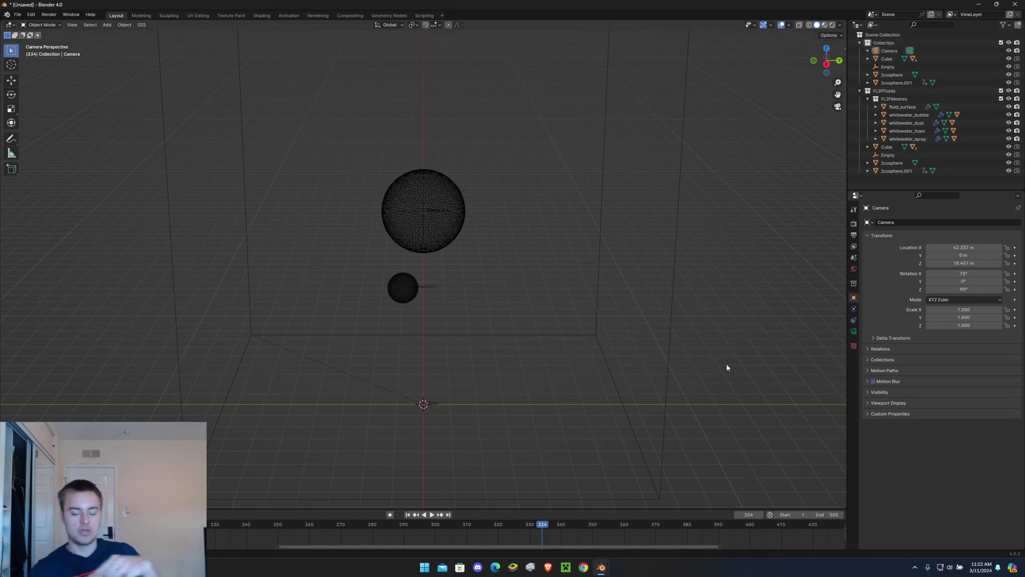
Step: Add an empty at the origin and raise it along Z to 8 m, inside the large sphere
key("shift+a")
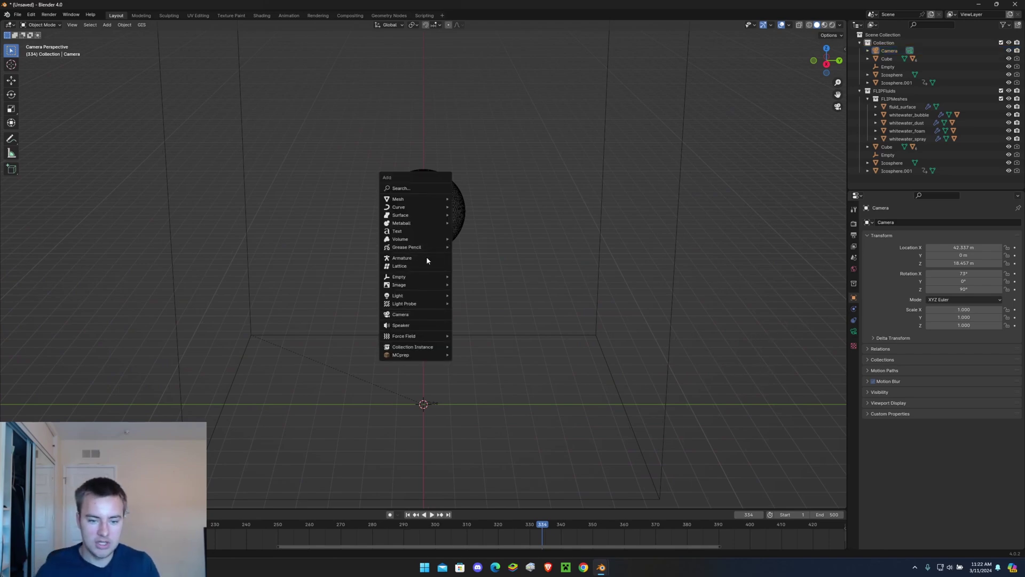
mouse_move(420, 280)
left_click(476, 276)
key("g")
key("z")
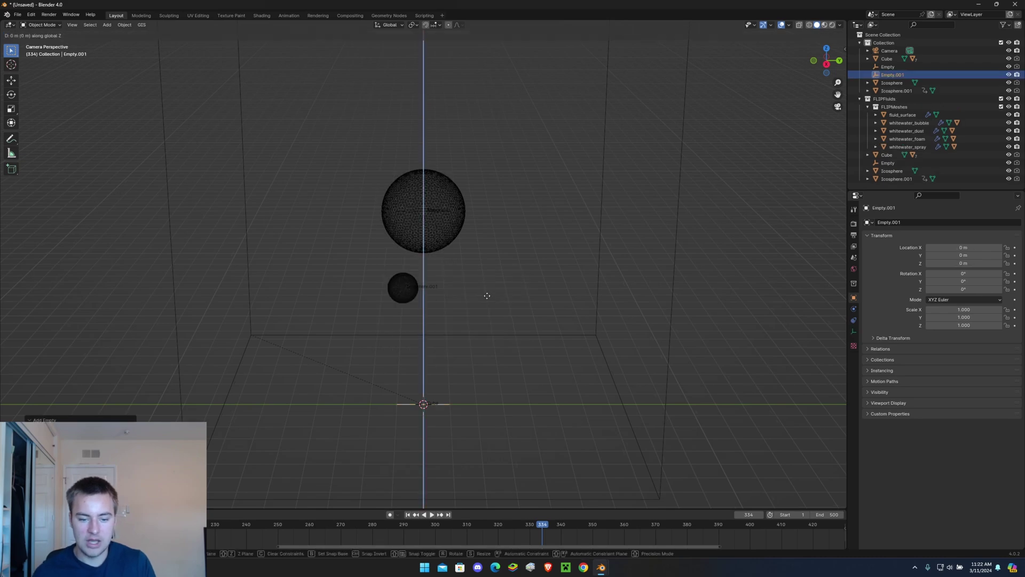
left_click(474, 78)
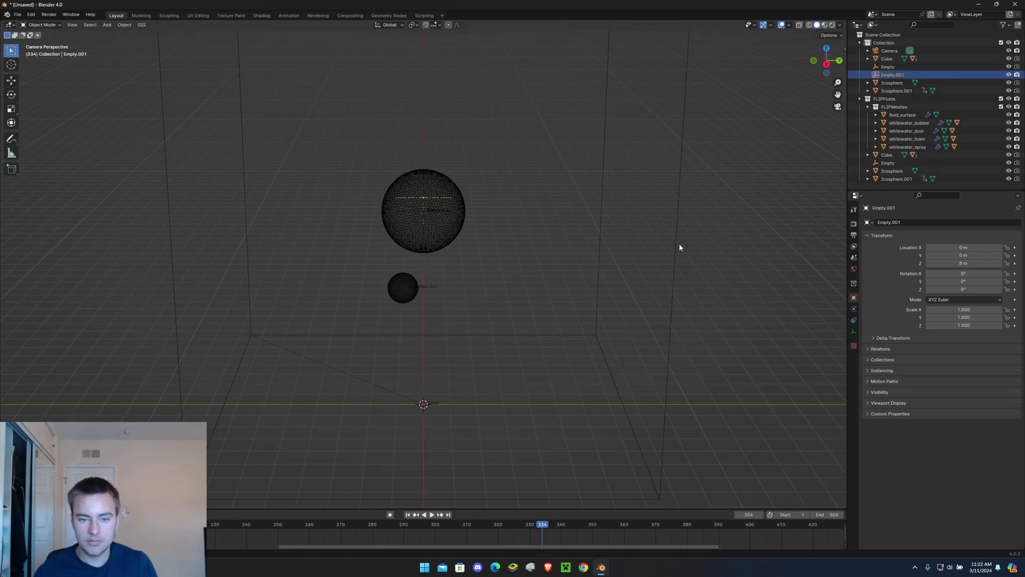
Step: Raise the new empty along Z to 9 m, at the top of the large sphere
scroll(515, 314, "down", 3)
middle_click_drag(515, 313, 618, 241)
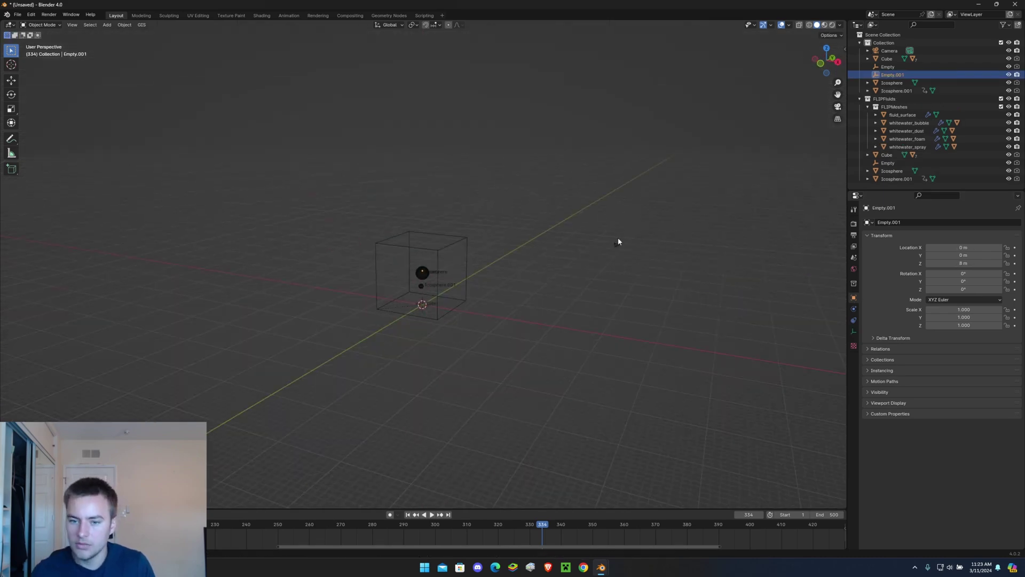
left_click(665, 284)
scroll(481, 283, "up", 8)
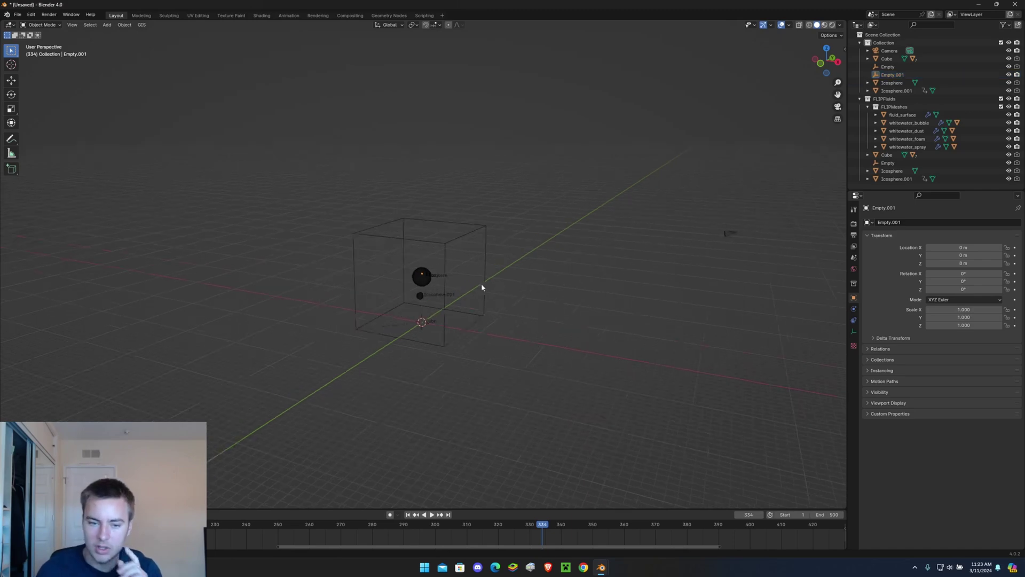
left_click(889, 79)
key("g")
key("z")
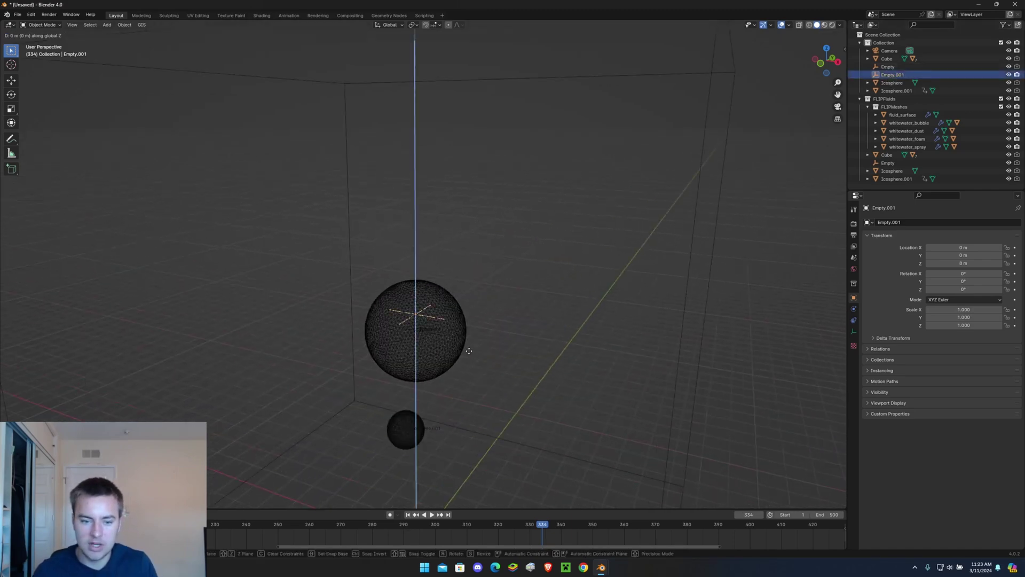
left_click(465, 303)
Step: Parent the camera to the new empty with Object (Keep Transform)
scroll(534, 315, "down", 6)
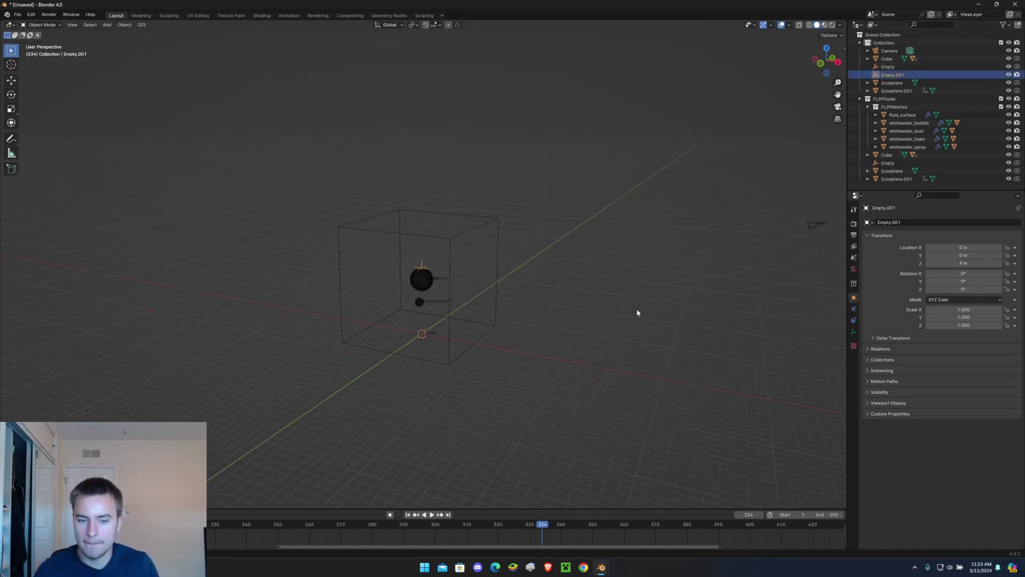
left_click(729, 233)
scroll(411, 320, "up", 10)
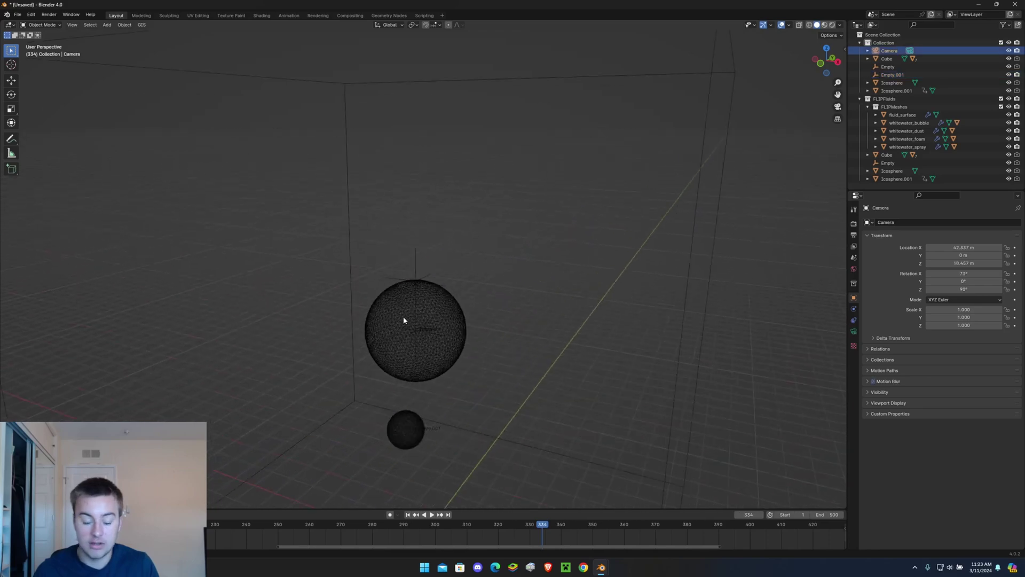
left_click(409, 248)
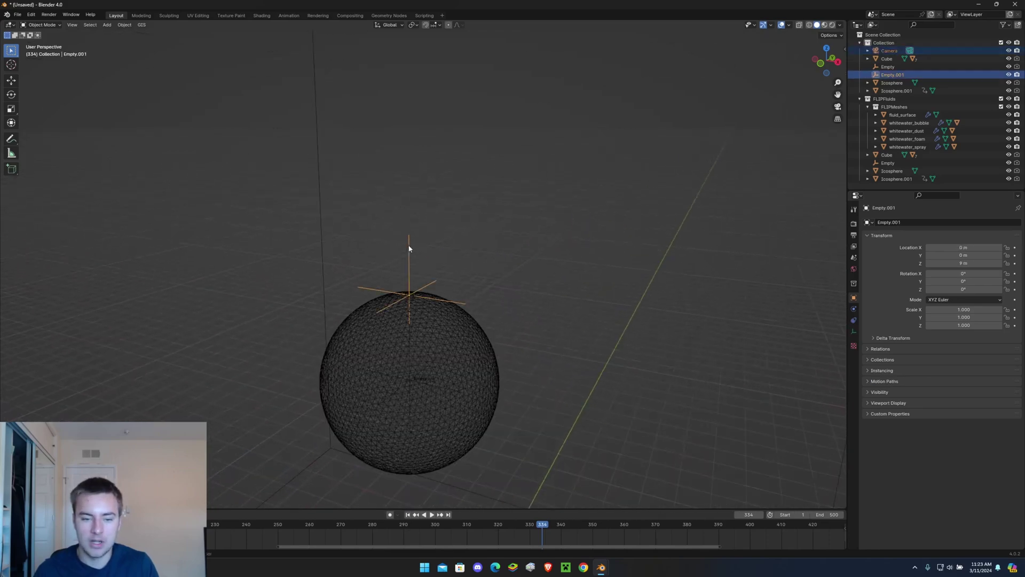
key("ctrl+p")
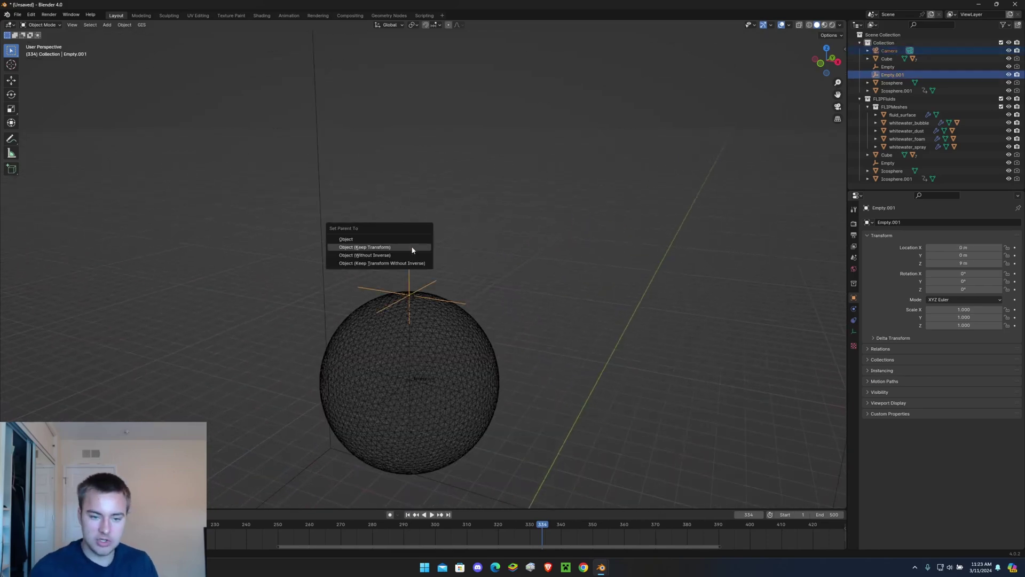
left_click(412, 249)
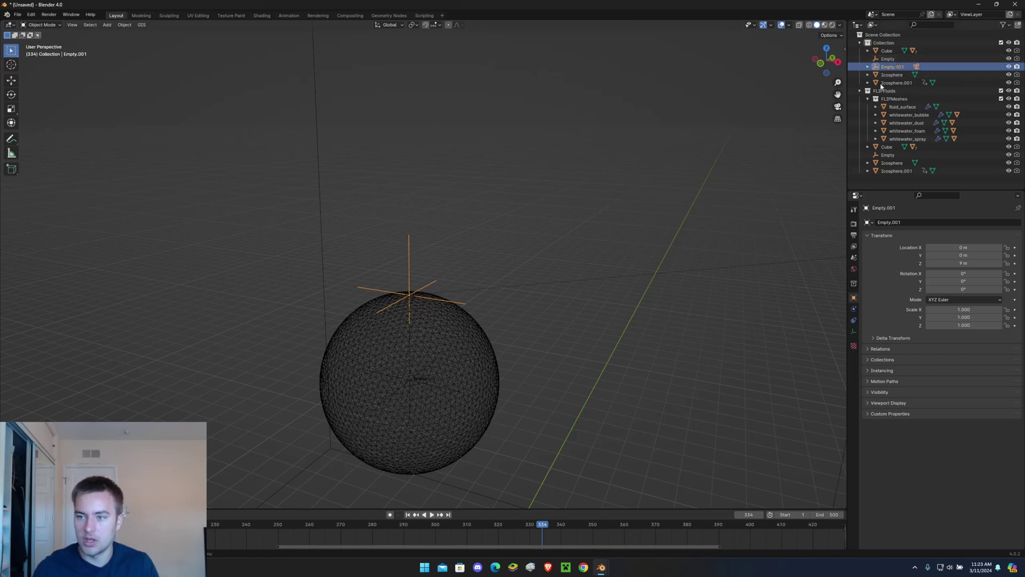
Step: Look through the camera and test its orbit by temporarily rotating the parent empty about the Z axis
key("KP_0")
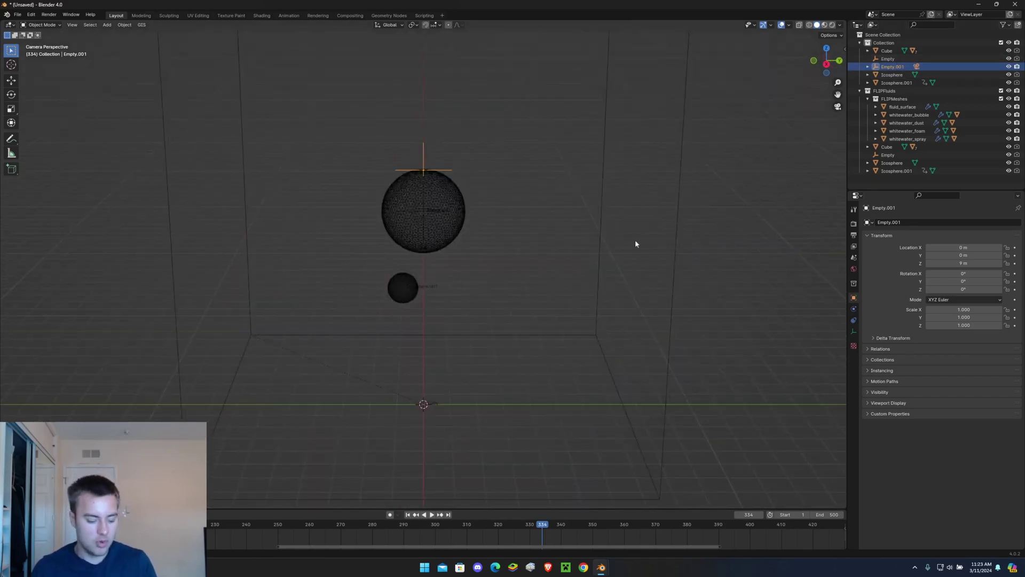
key("r")
key("z")
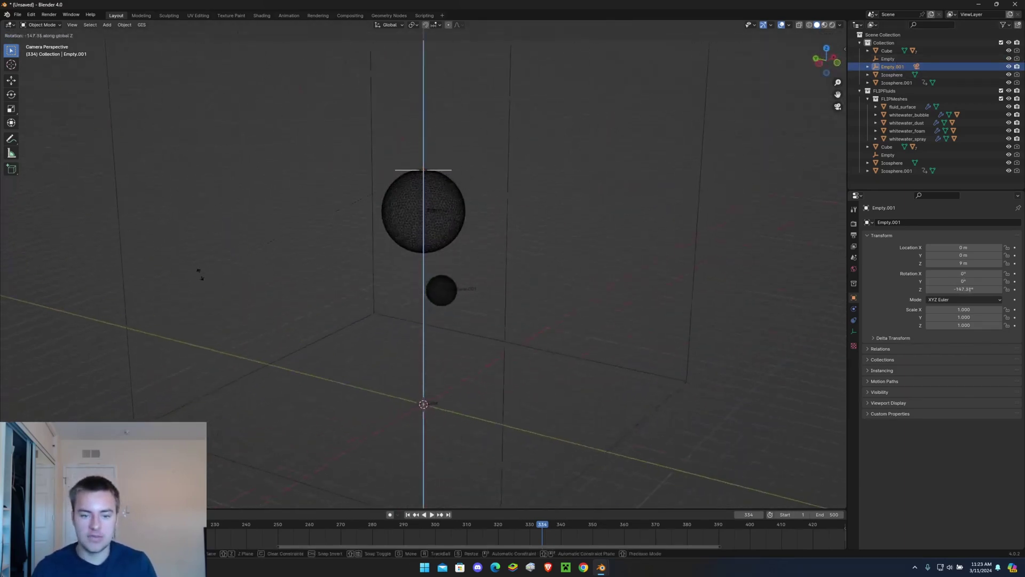
key("Escape")
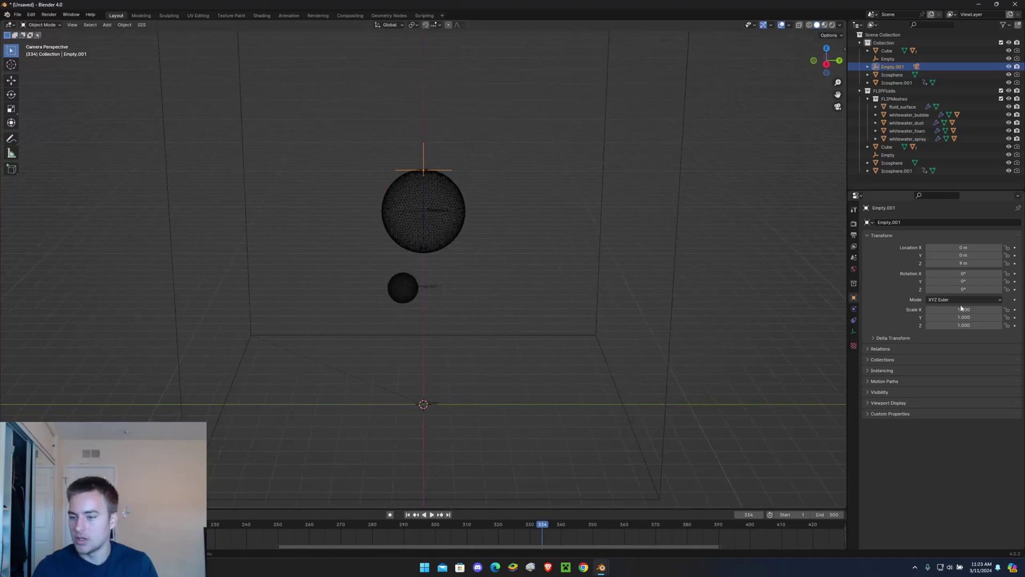
Step: Keyframe the parent empty's location, rotation and scale, and move the keyframe to the start of the timeline
key("i")
left_click(336, 267)
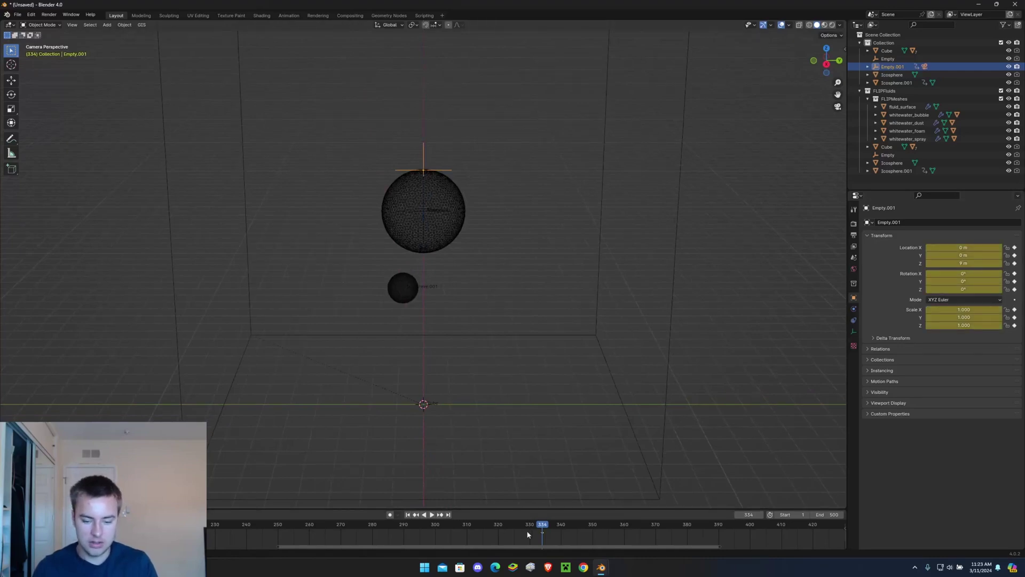
key("g")
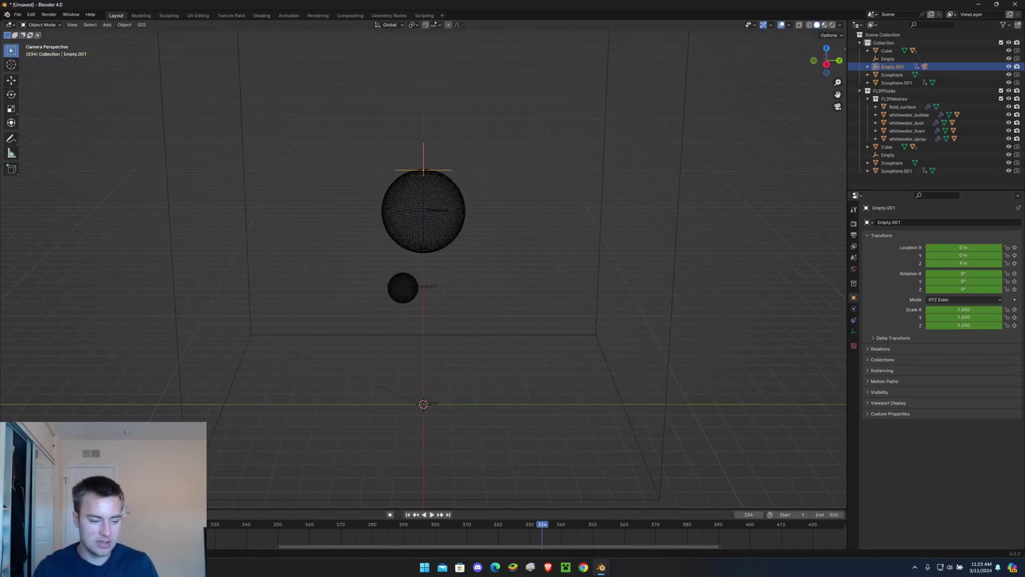
scroll(737, 528, "left", 10, "ctrl")
scroll(792, 528, "left", 2, "ctrl")
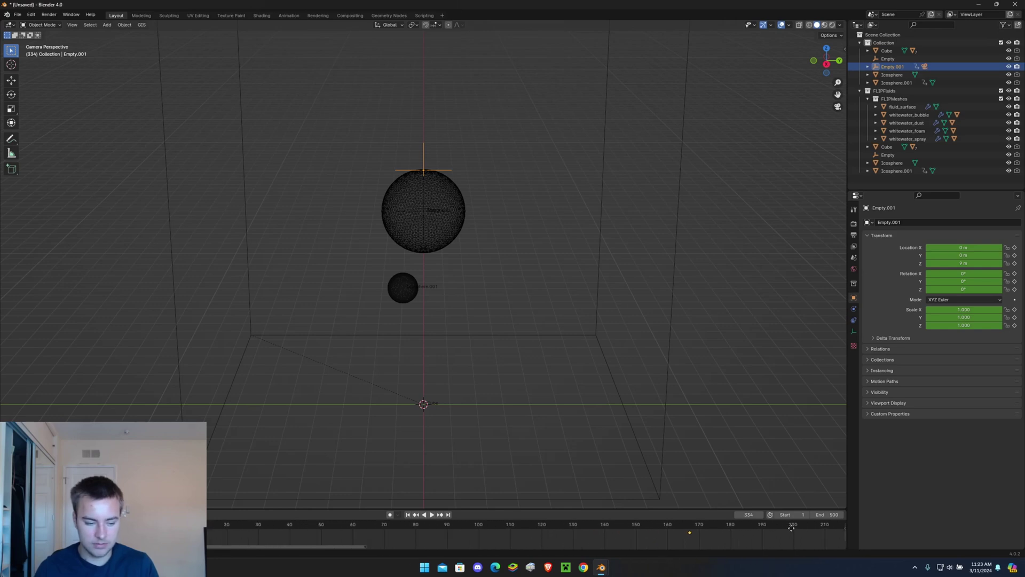
key("g")
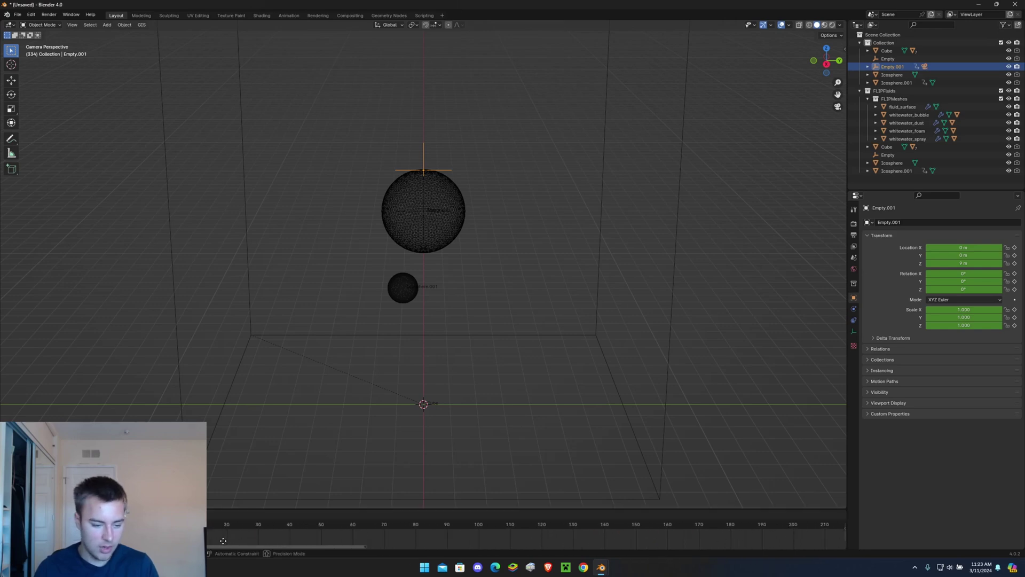
left_click(223, 540)
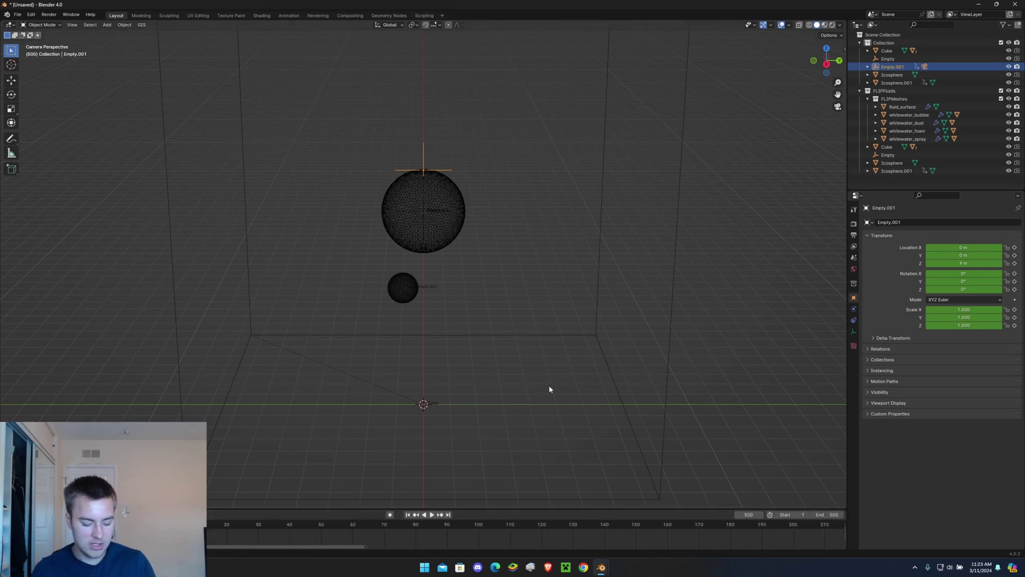
Step: Rotate the camera's parent empty 360° about Z at frame 500 and keyframe its location, rotation and scale
type("rz360")
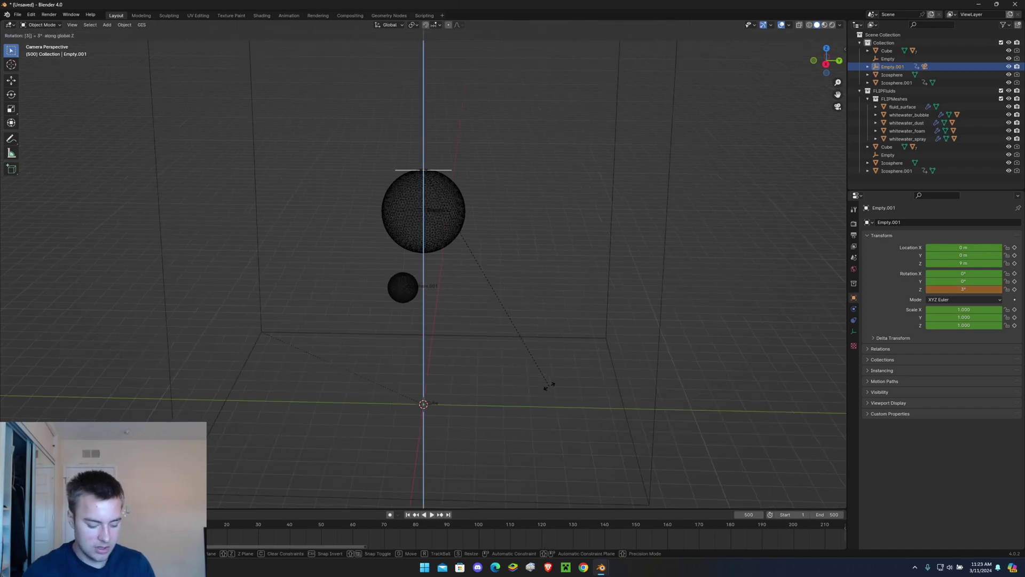
key("Return")
key("i")
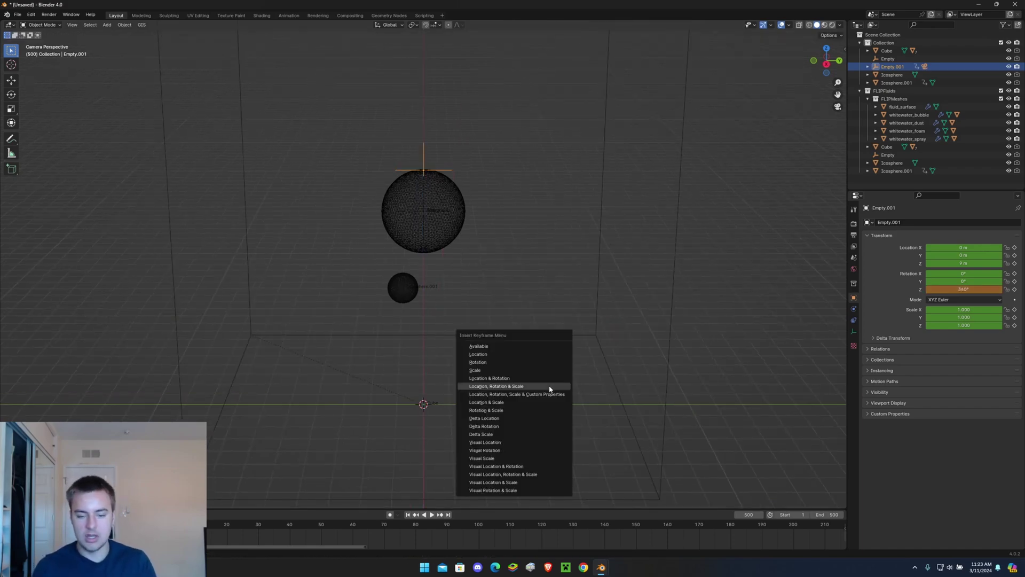
left_click(550, 389)
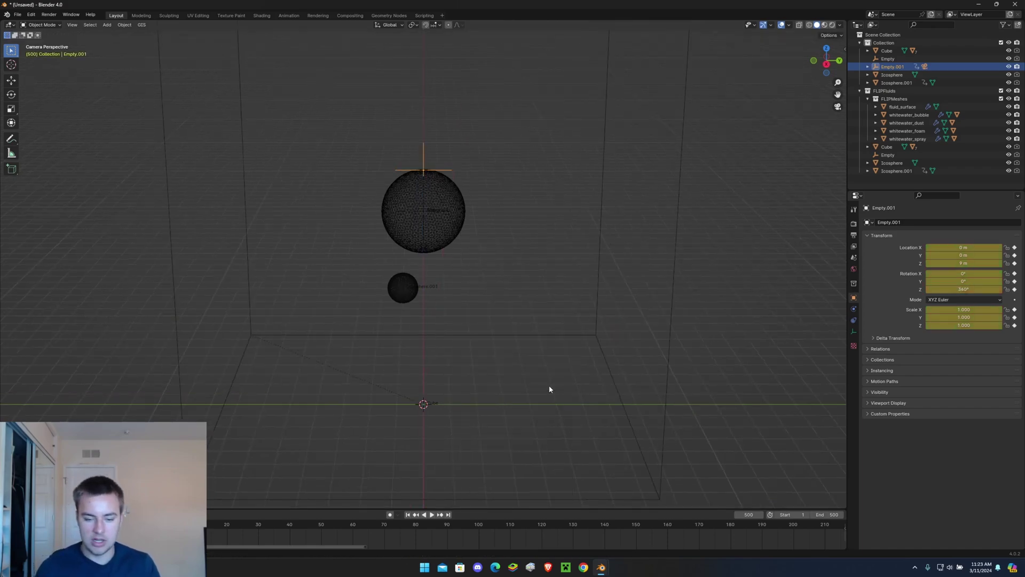
Step: Play the orbit from the first frame and set the parent empty's keyframe interpolation to Linear
left_click(407, 515)
key("space")
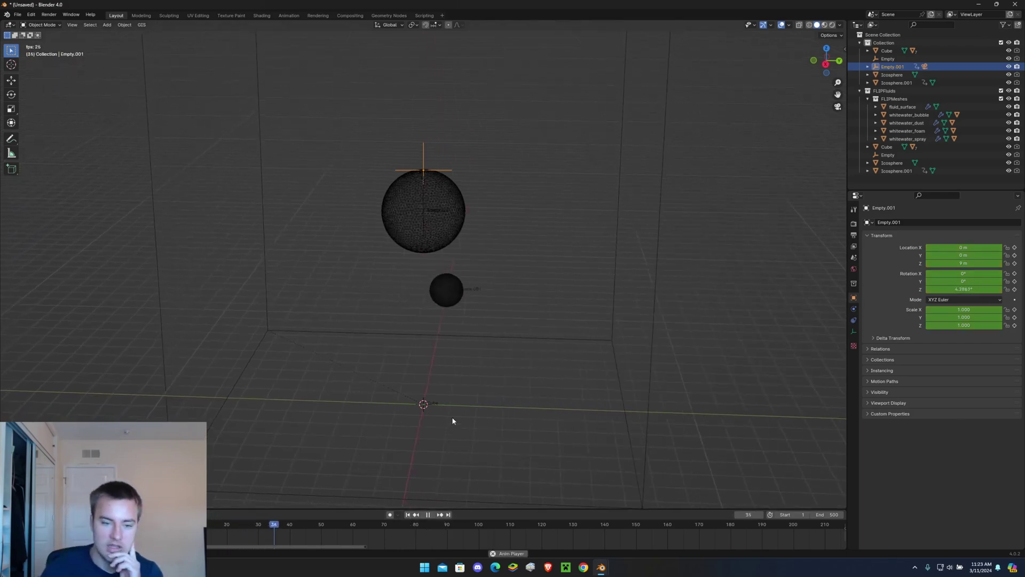
key("t")
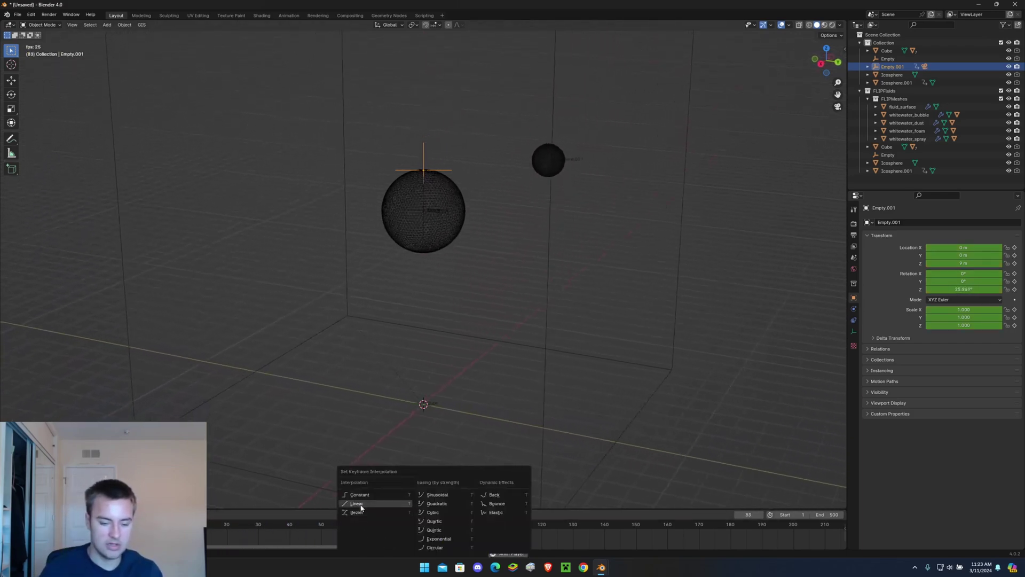
left_click(358, 504)
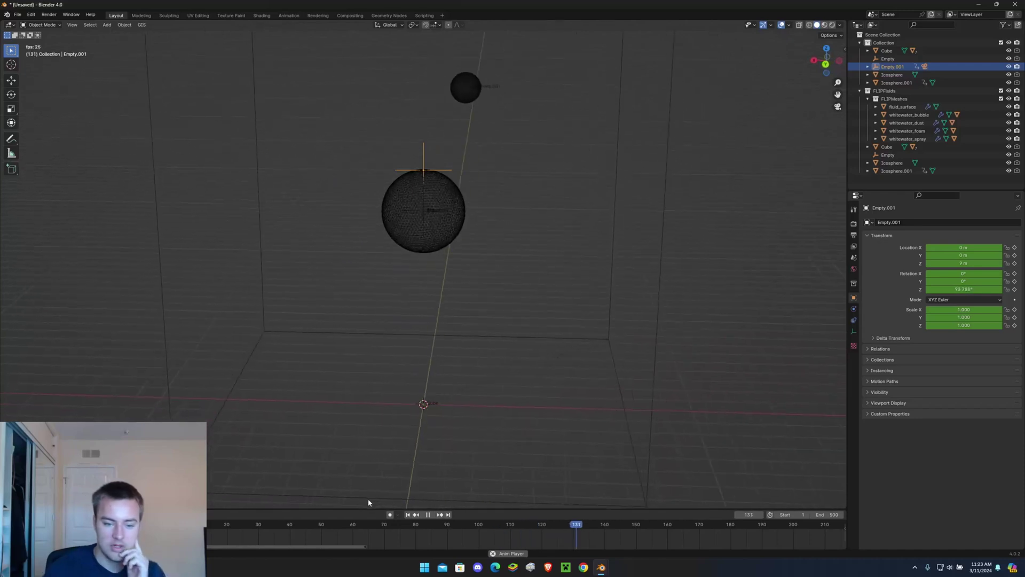
scroll(428, 415, "down", 1)
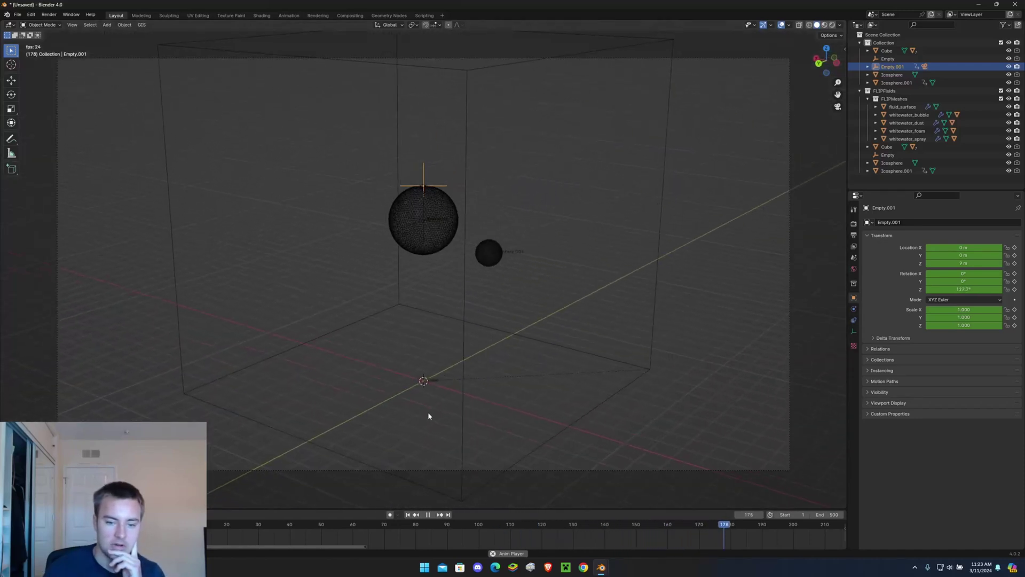
key("KP_0")
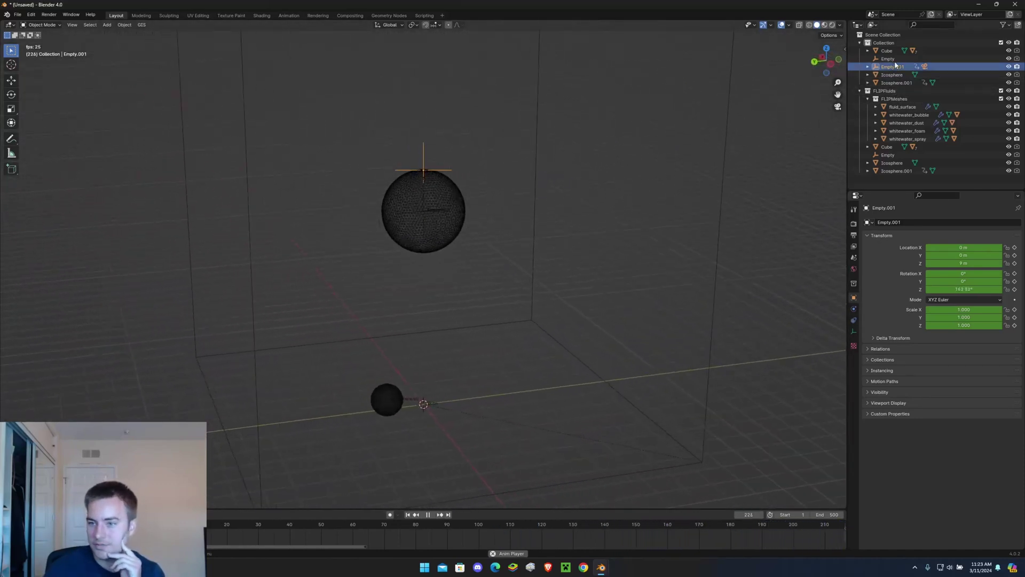
Step: Set the focal length of the camera under the parent empty to 39 mm, and return the stopped playback to frame 1
left_click(868, 66)
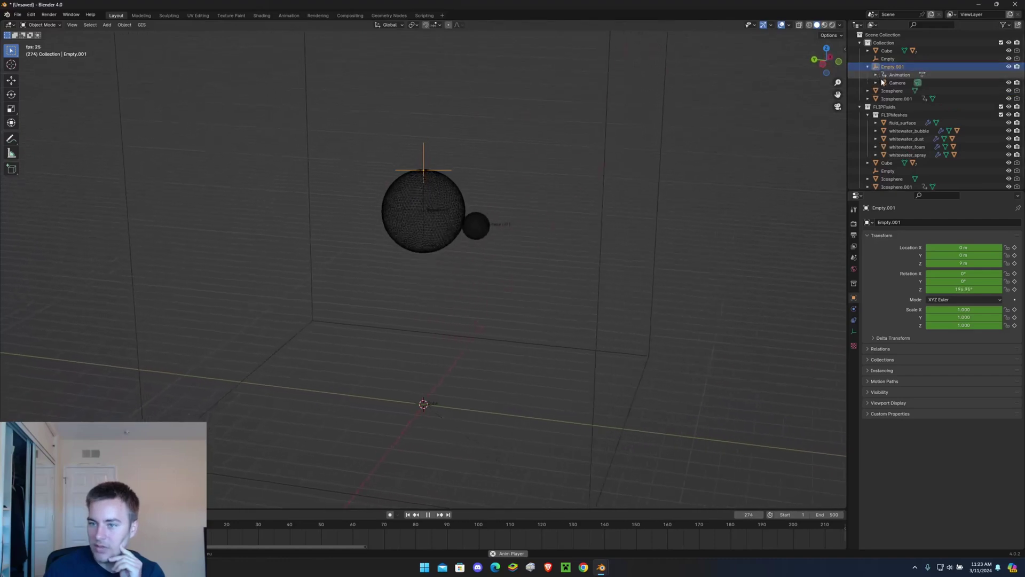
left_click(896, 83)
left_click(917, 83)
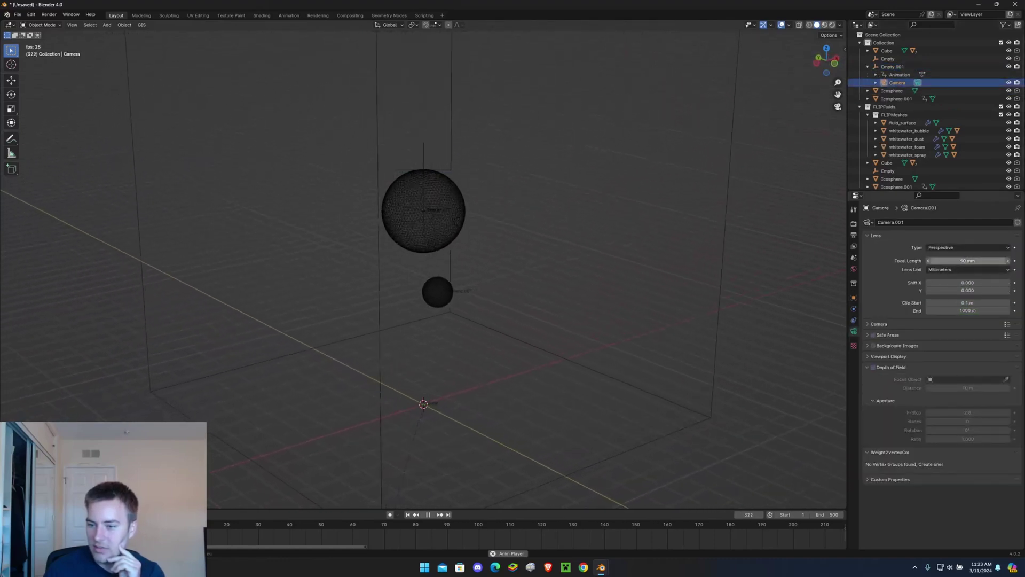
left_click_drag(968, 261, 946, 261)
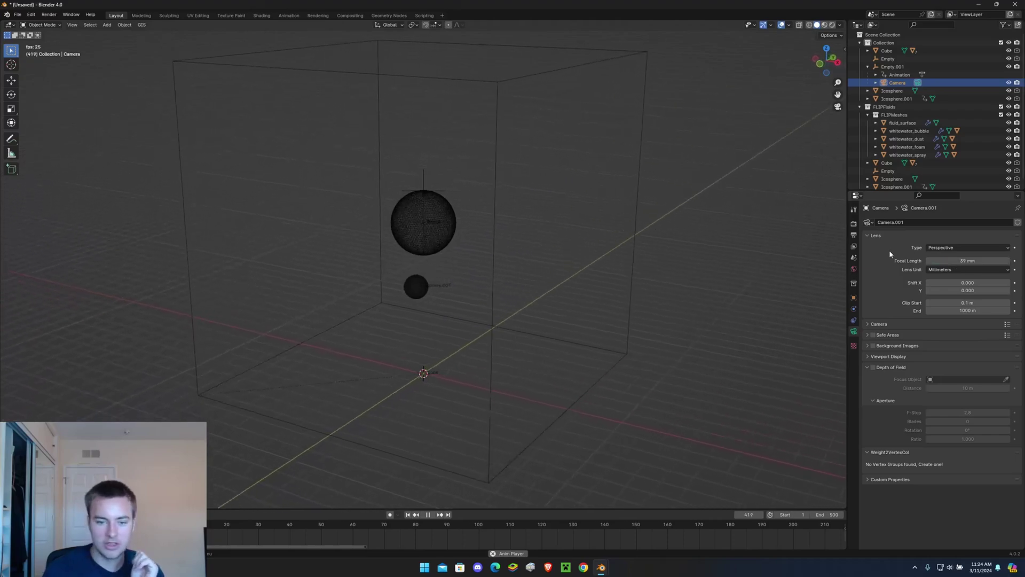
left_click(427, 514)
left_click(408, 515)
Step: Set the render output path to the "Blender render 5555555" folder on the Desktop
left_click(853, 235)
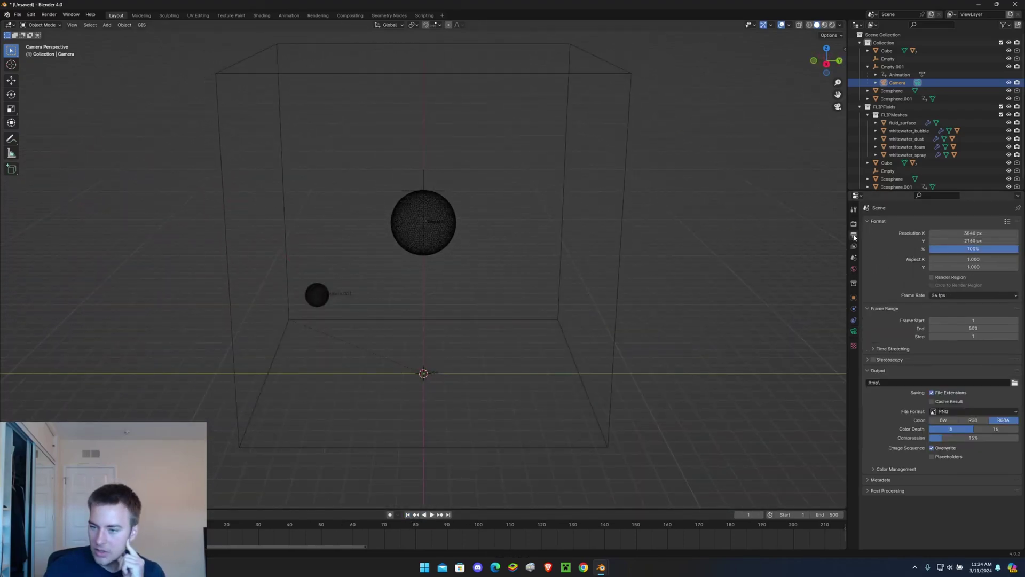
left_click(854, 224)
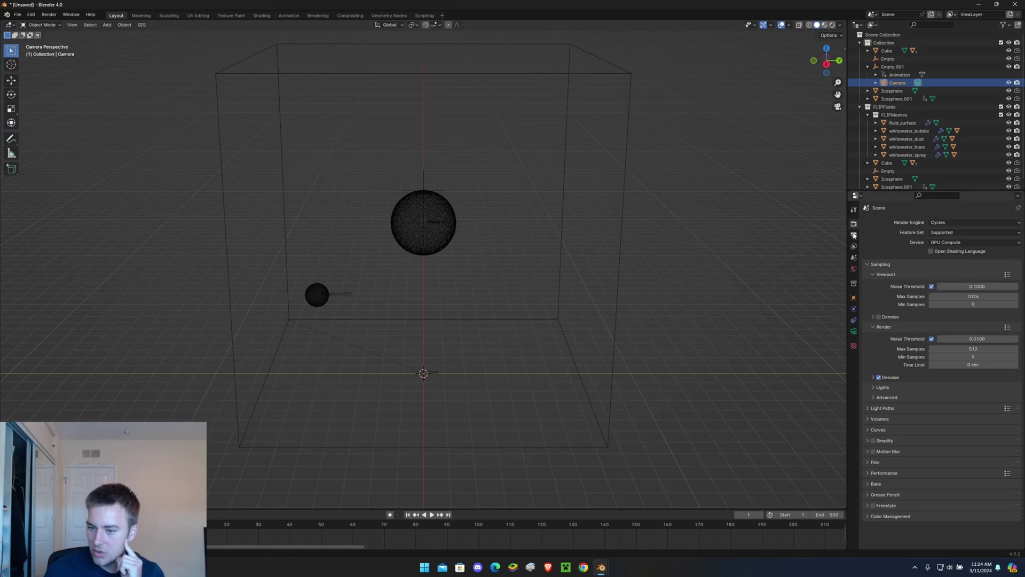
left_click(853, 236)
left_click(1015, 384)
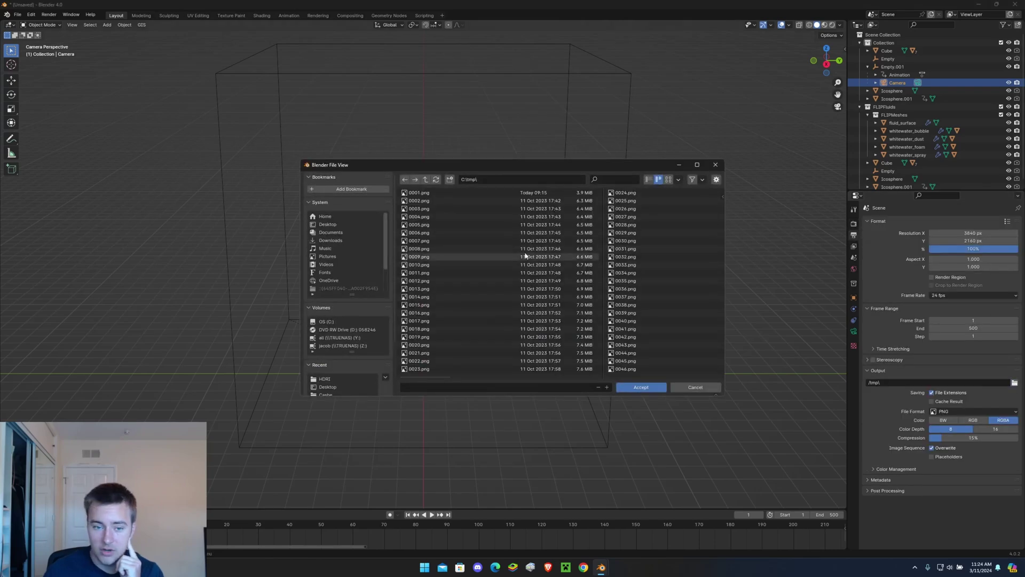
left_click(426, 180)
left_click(695, 387)
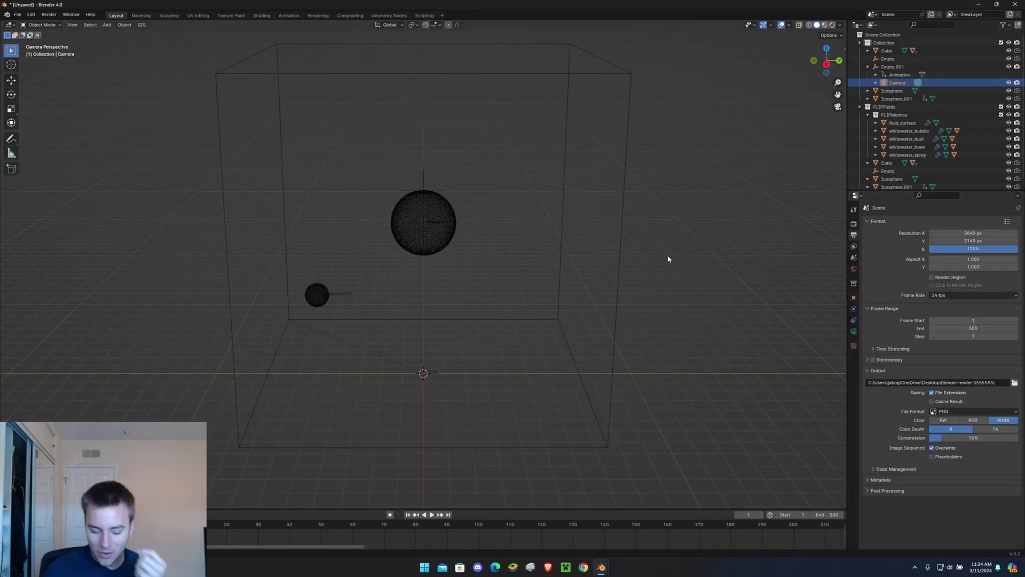
Step: Initialize motion blur with the FLIP Fluids Geometry Node Tools
key("n")
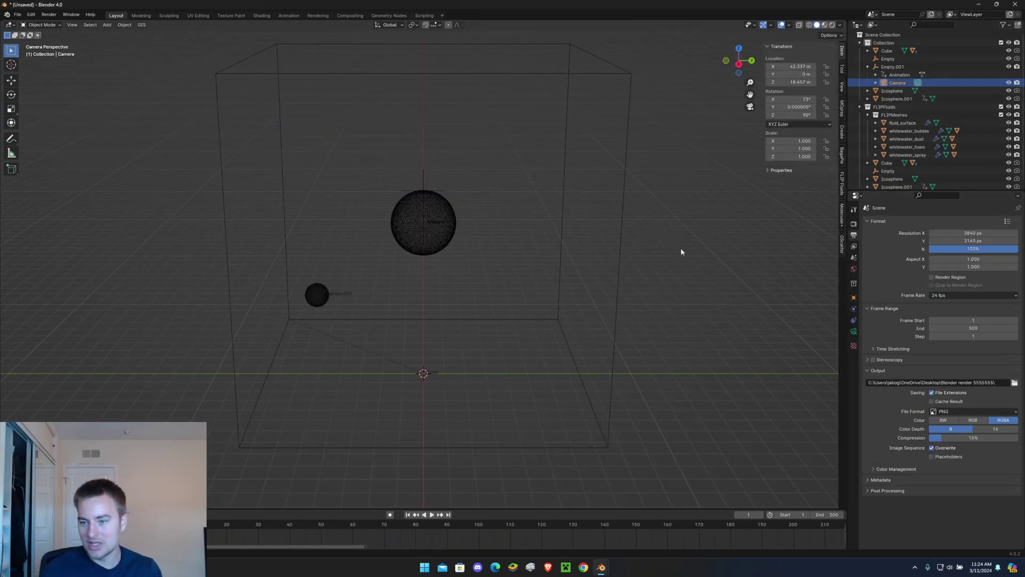
left_click(842, 185)
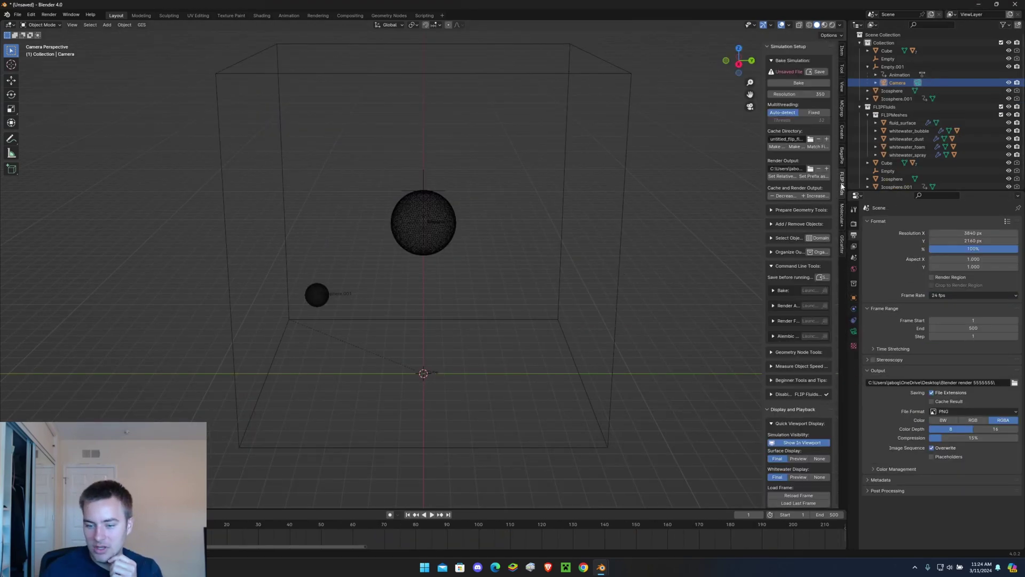
left_click(780, 354)
left_click(799, 368)
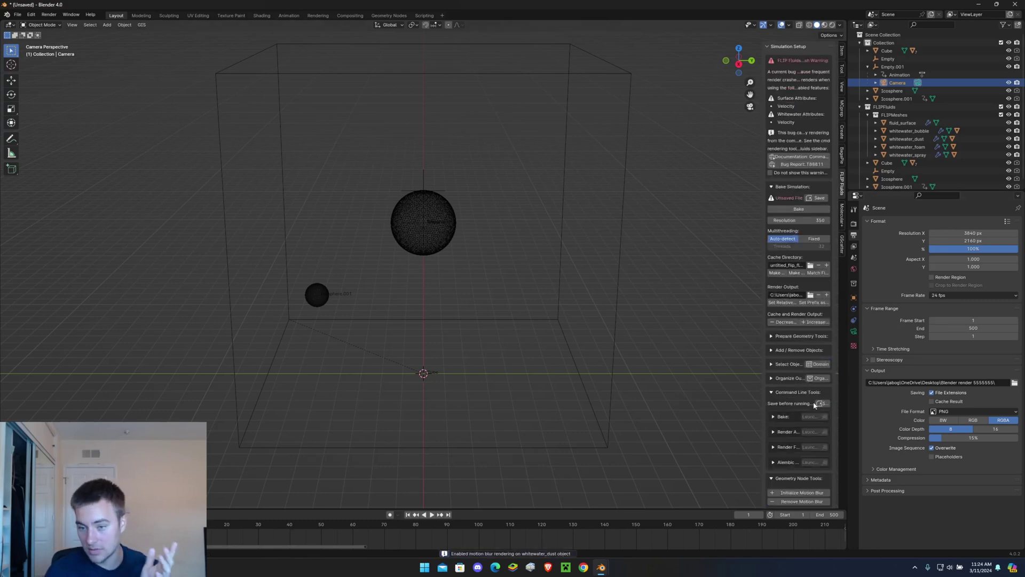
Step: Save the scene to the Desktop as untitled.blend and launch the FLIP Fluids command-line animation render
scroll(815, 406, "down", 7)
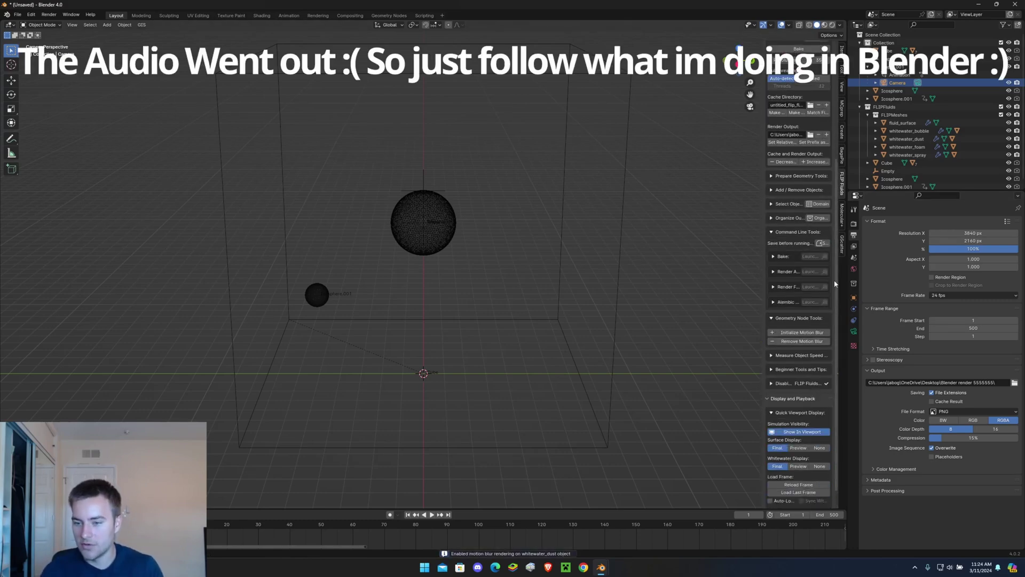
left_click(822, 243)
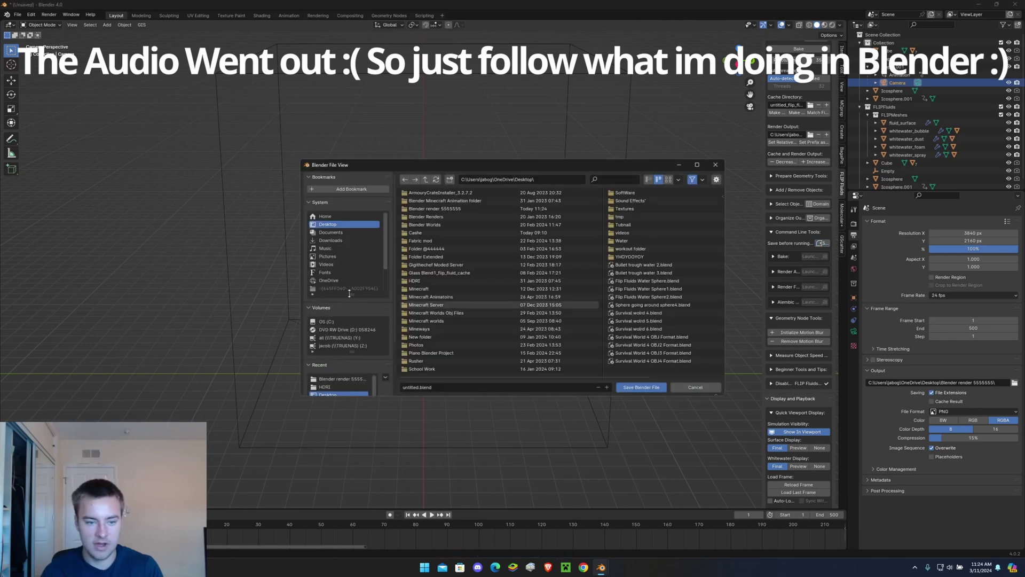
left_click(648, 388)
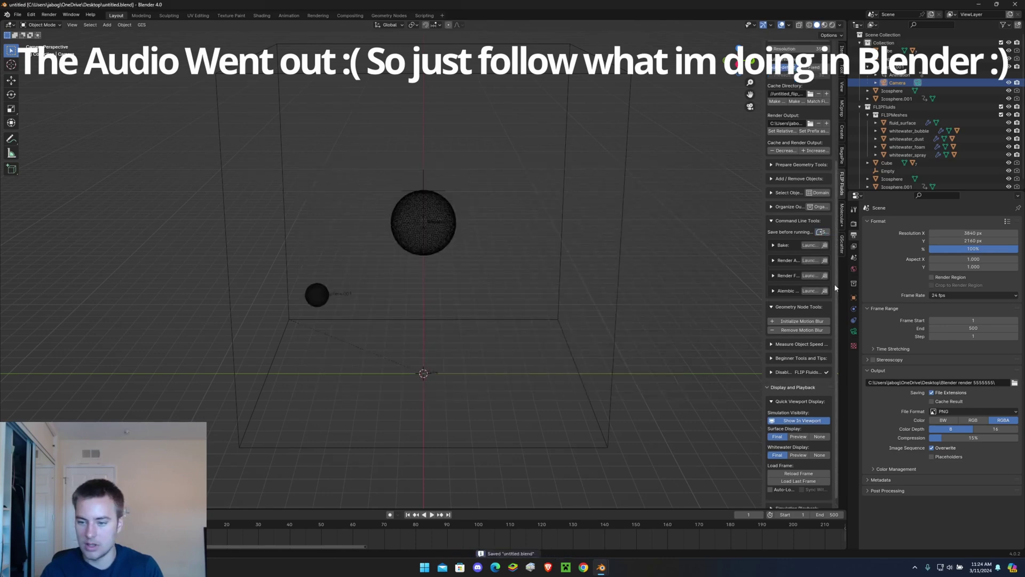
left_click(825, 261)
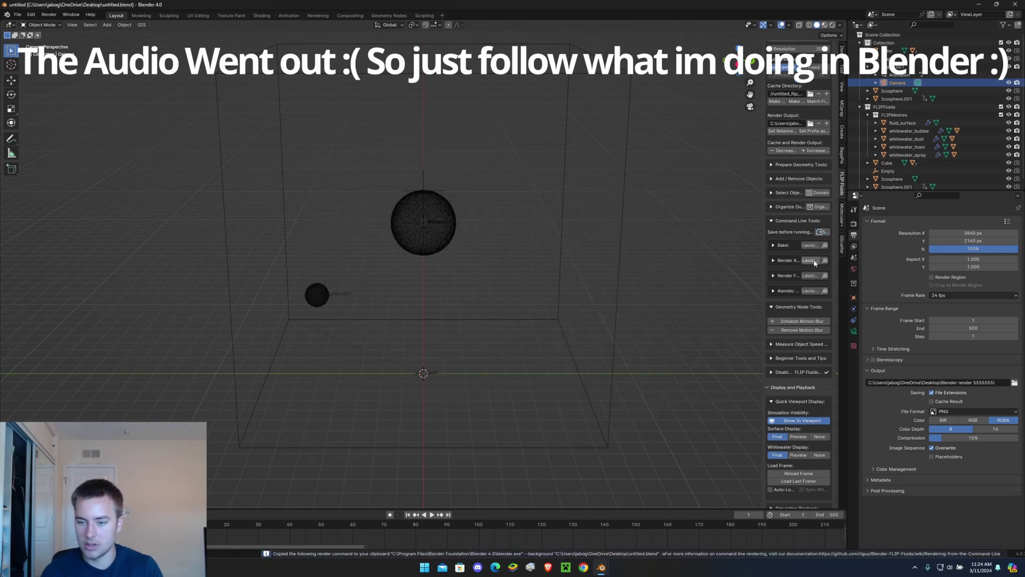
left_click(814, 262)
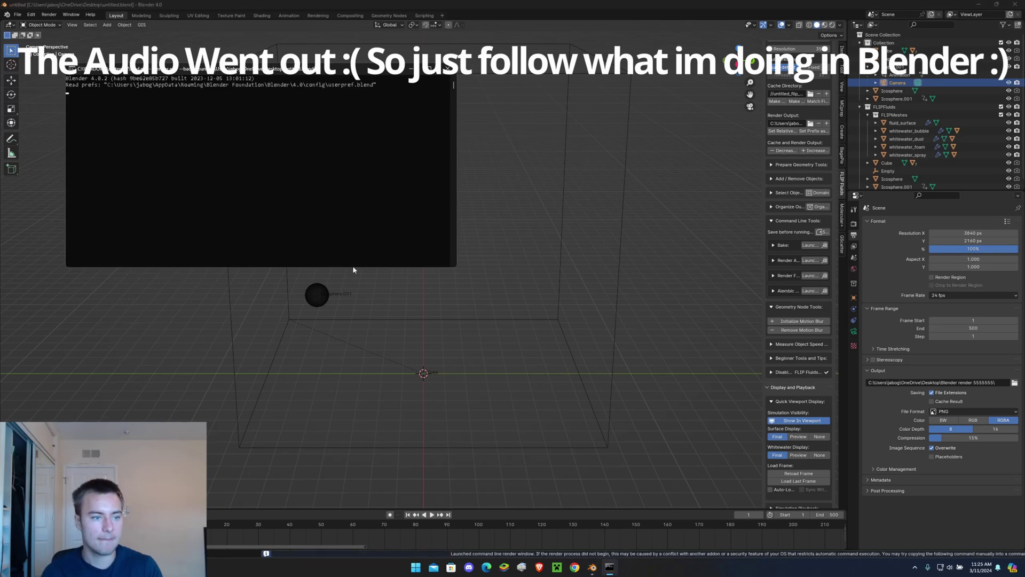